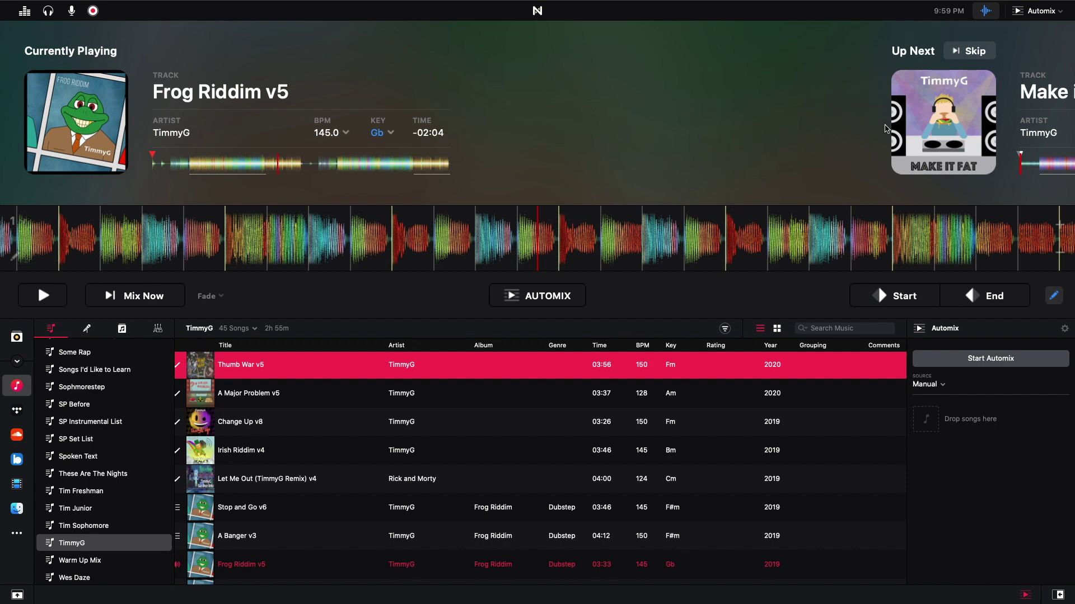
# Switch to the two-deck Pro layout, then return to the Automix layout
pyautogui.moveTo(1039, 1)
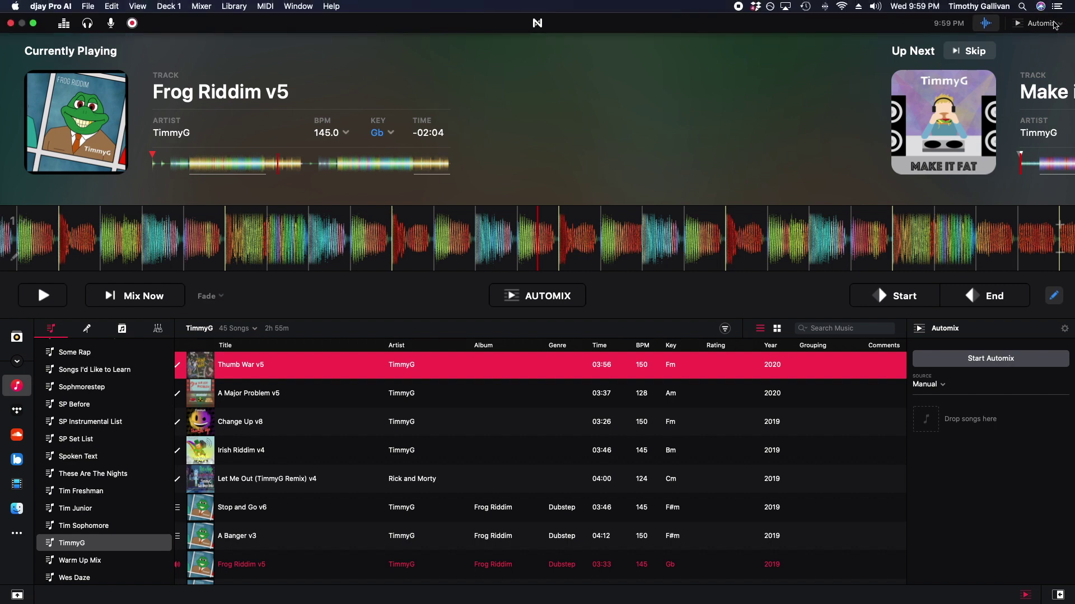
pyautogui.click(1050, 28)
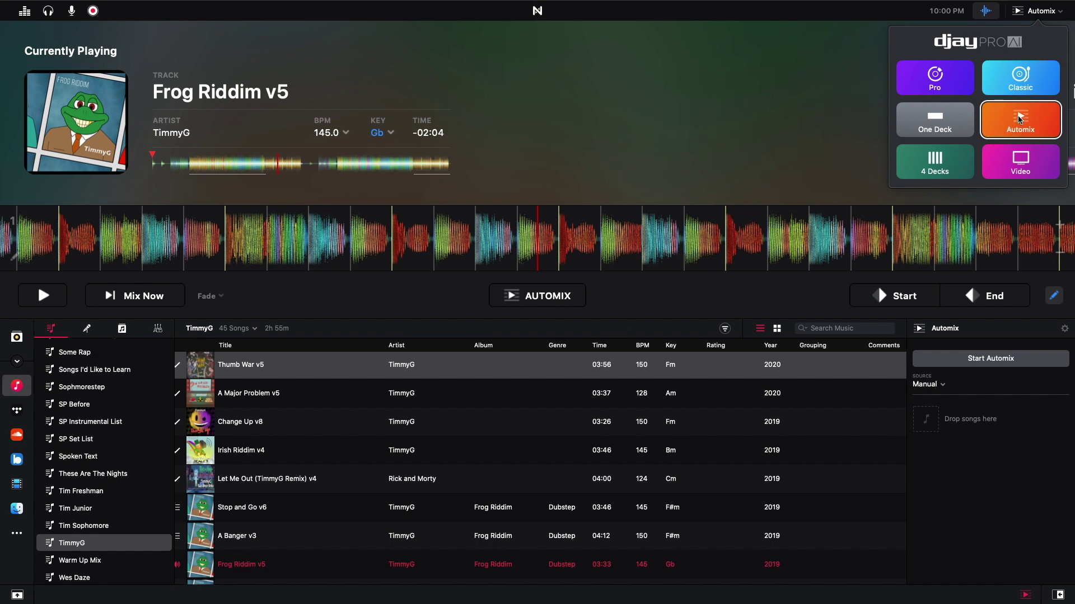
pyautogui.click(935, 82)
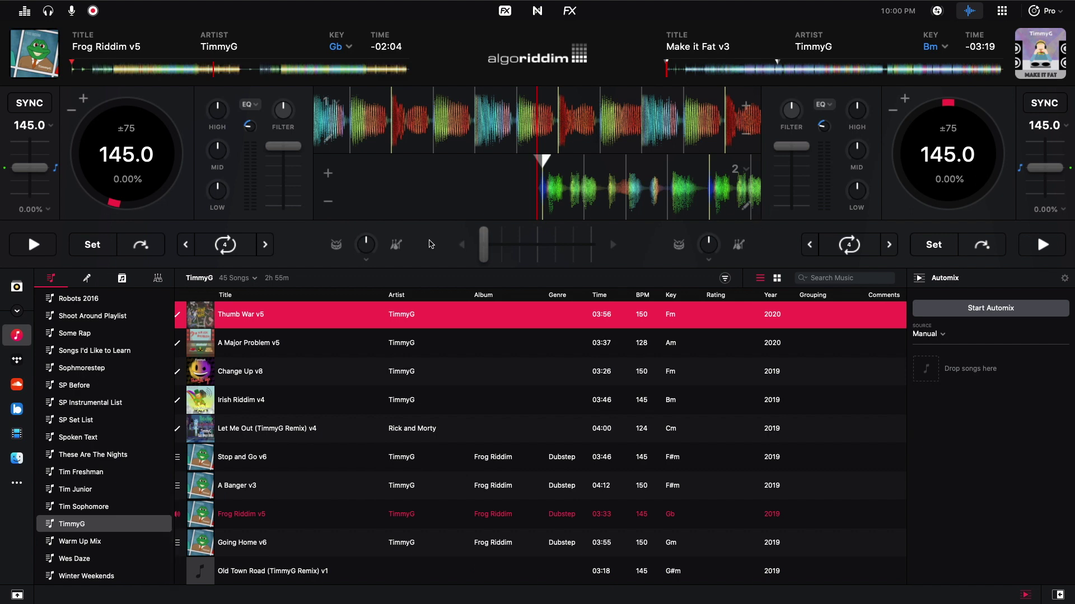
pyautogui.click(1048, 12)
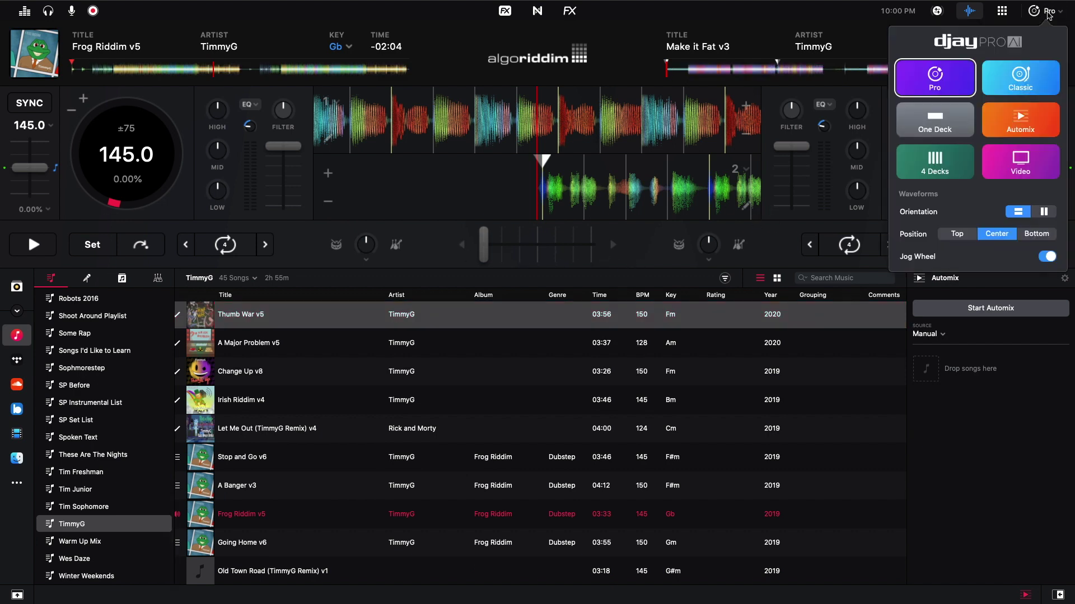
pyautogui.click(1021, 124)
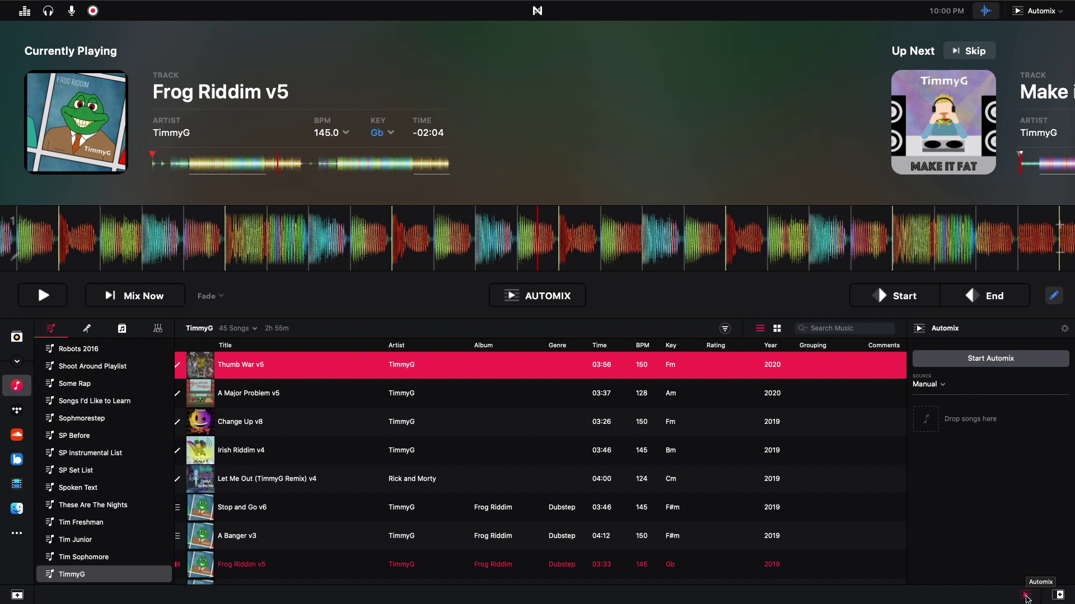
# Hide and reshow the Automix queue, then set its source to Matching Songs, then Current Playlist
pyautogui.click(1026, 597)
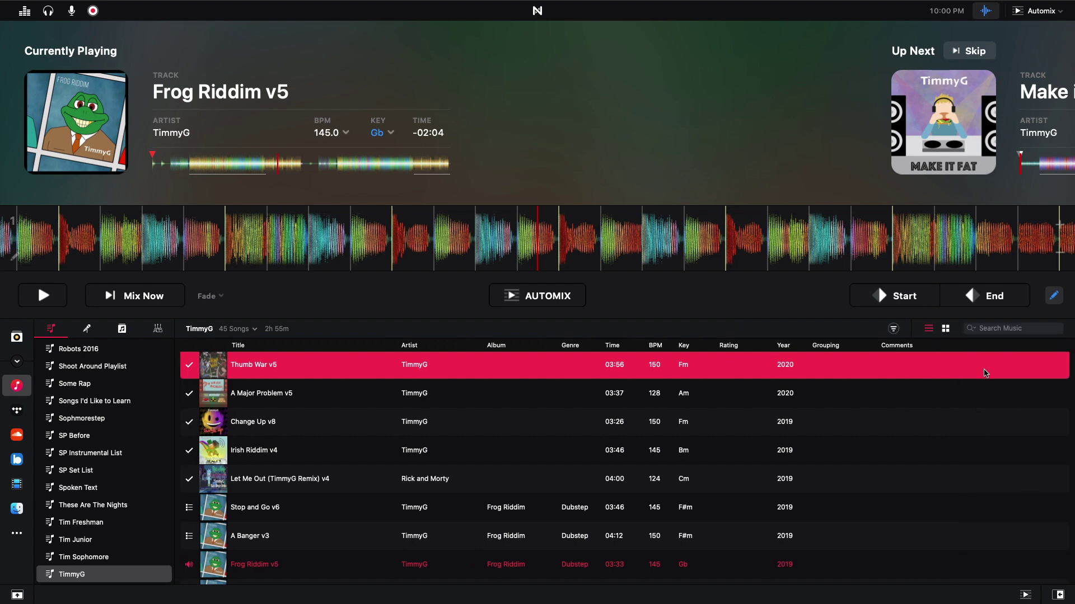
pyautogui.click(1025, 596)
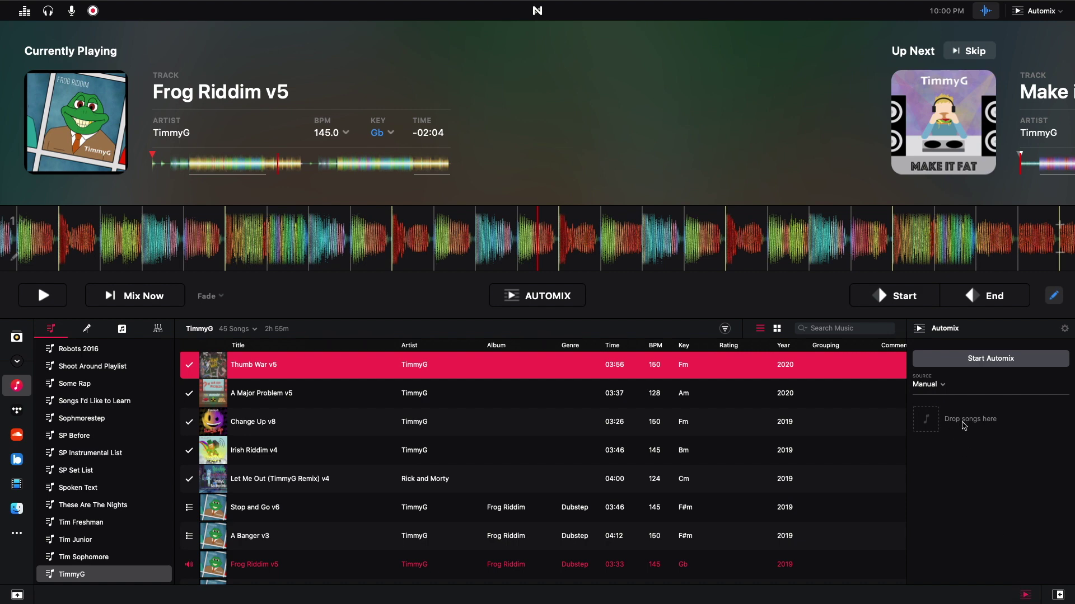
pyautogui.click(945, 386)
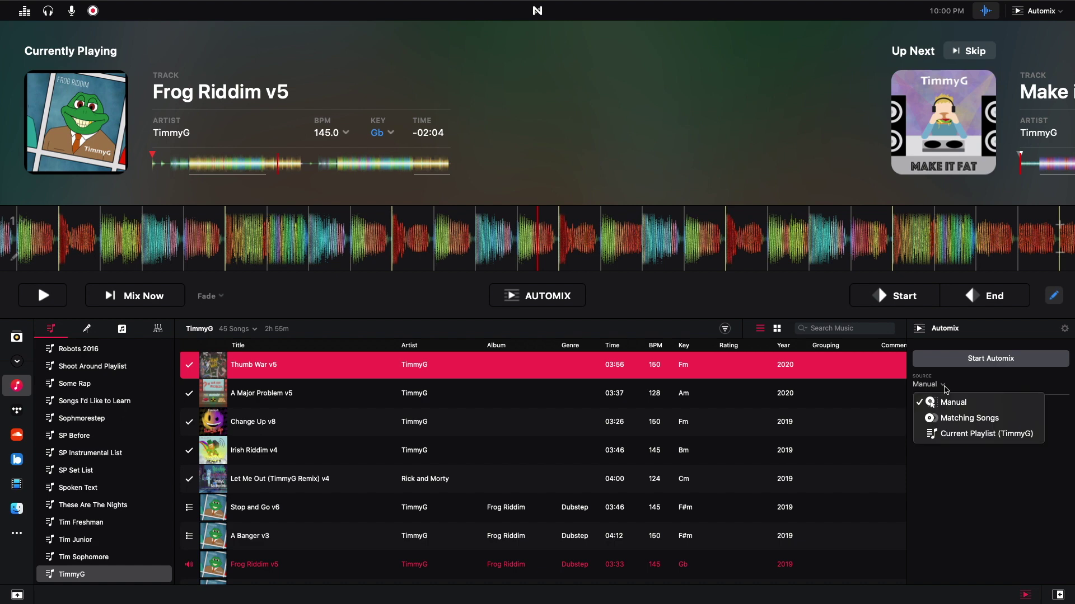
pyautogui.click(953, 423)
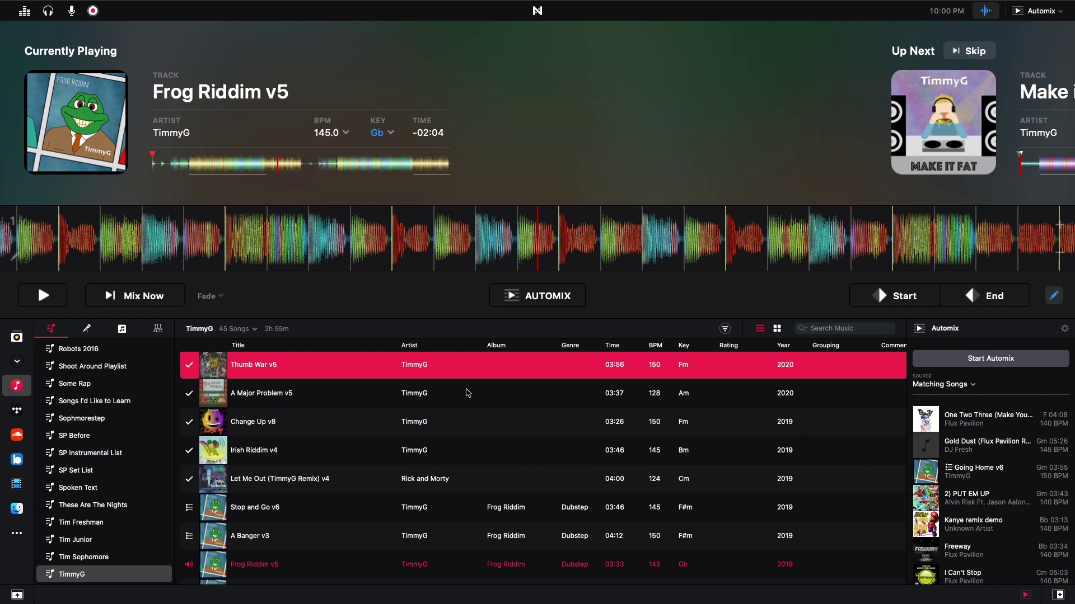
pyautogui.click(966, 386)
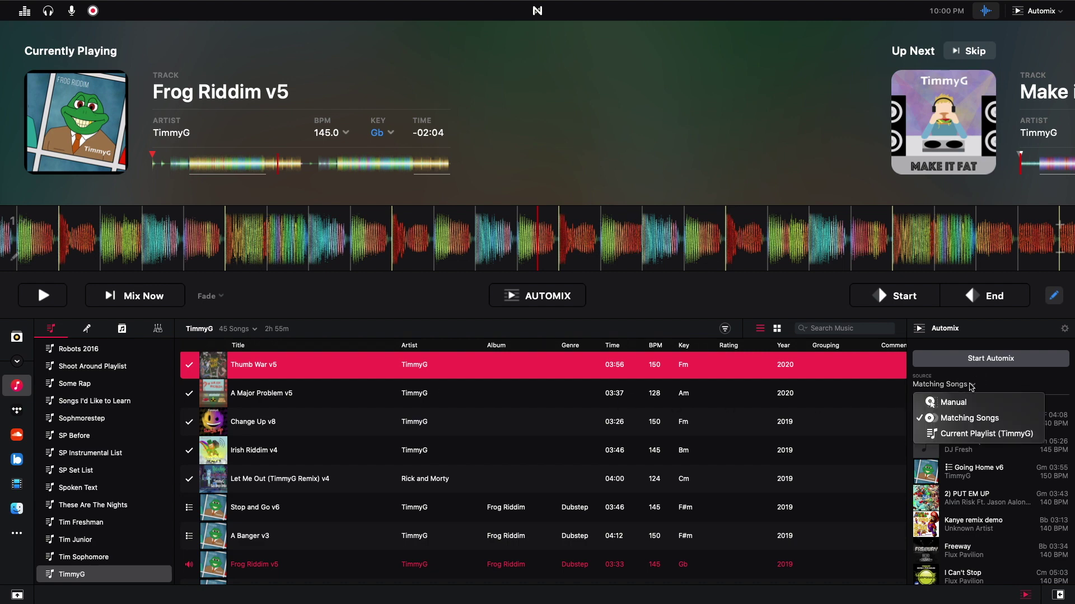
pyautogui.click(950, 435)
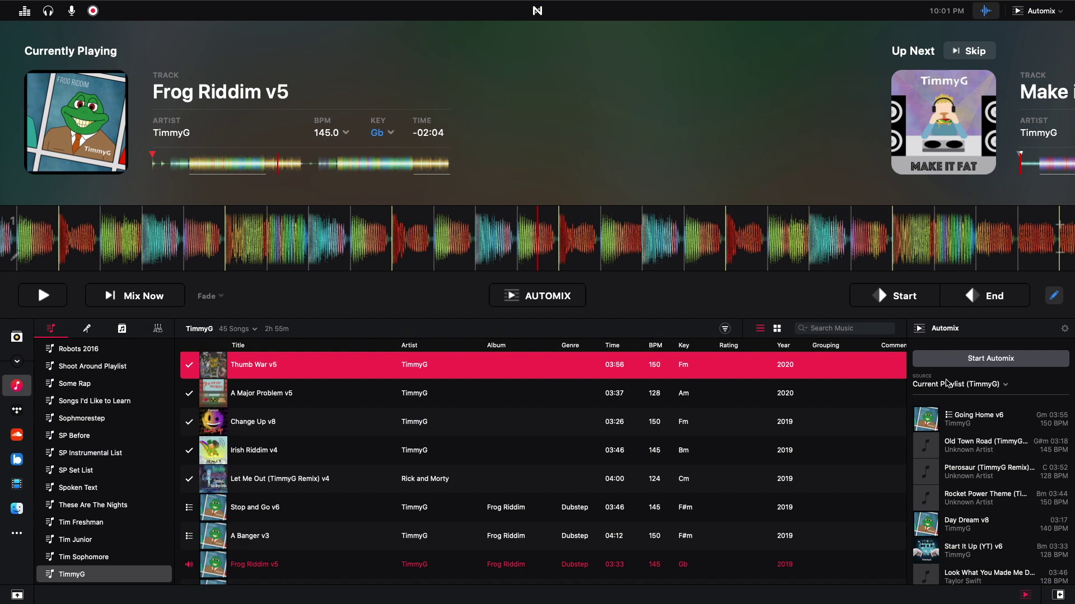
pyautogui.click(946, 384)
# Set the Automix source to Manual, queue Thumb War v5 through Irish Riddim v4, and start Automix
pyautogui.click(952, 404)
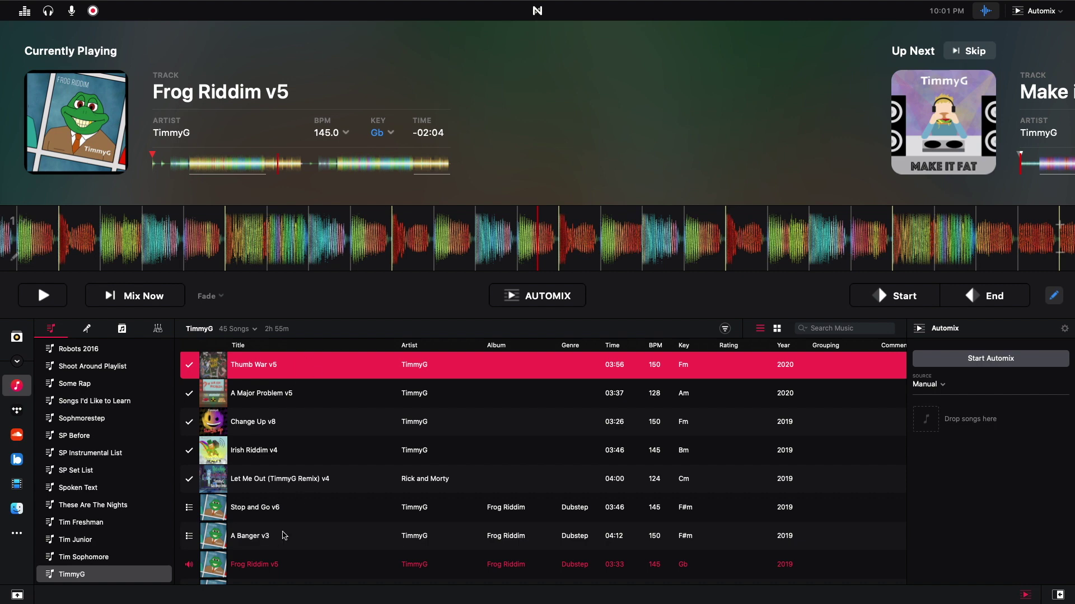
pyautogui.keyDown('shift'); pyautogui.click(260, 449); pyautogui.keyUp('shift')
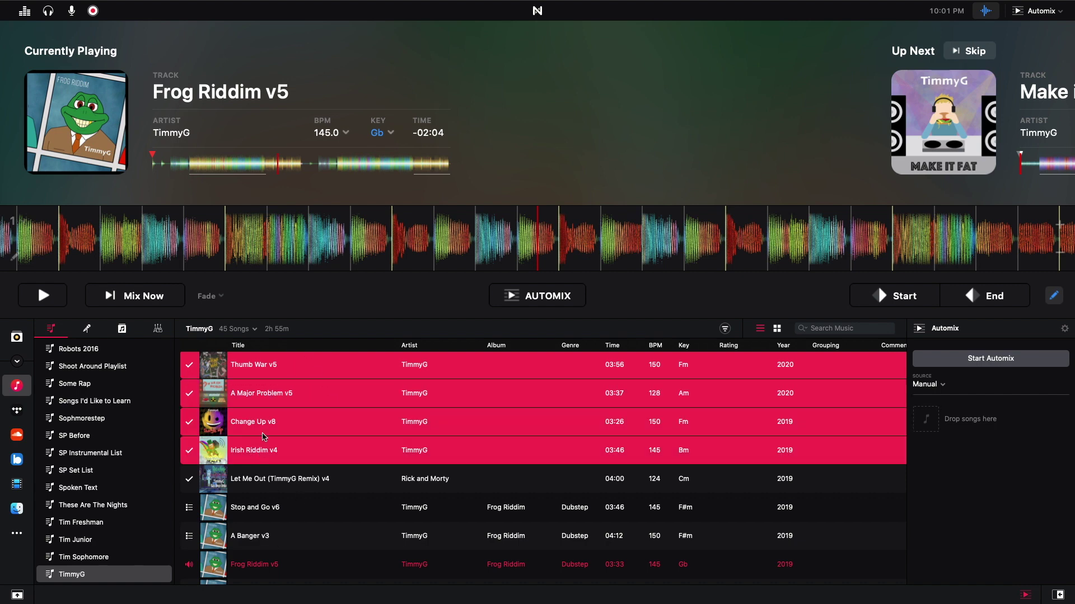
pyautogui.moveTo(267, 369); pyautogui.dragTo(918, 455)
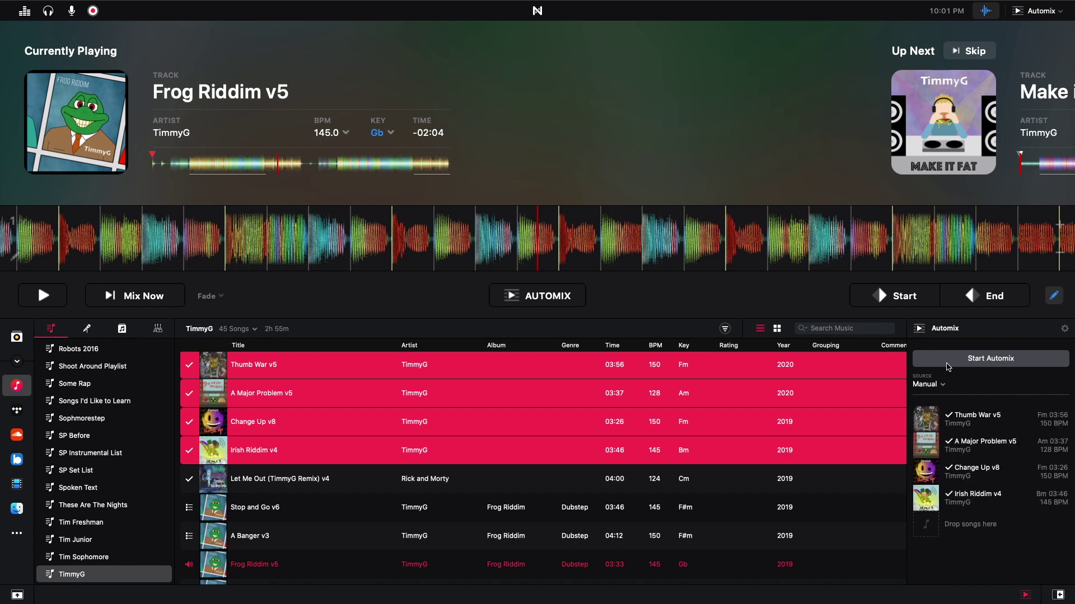
pyautogui.click(970, 363)
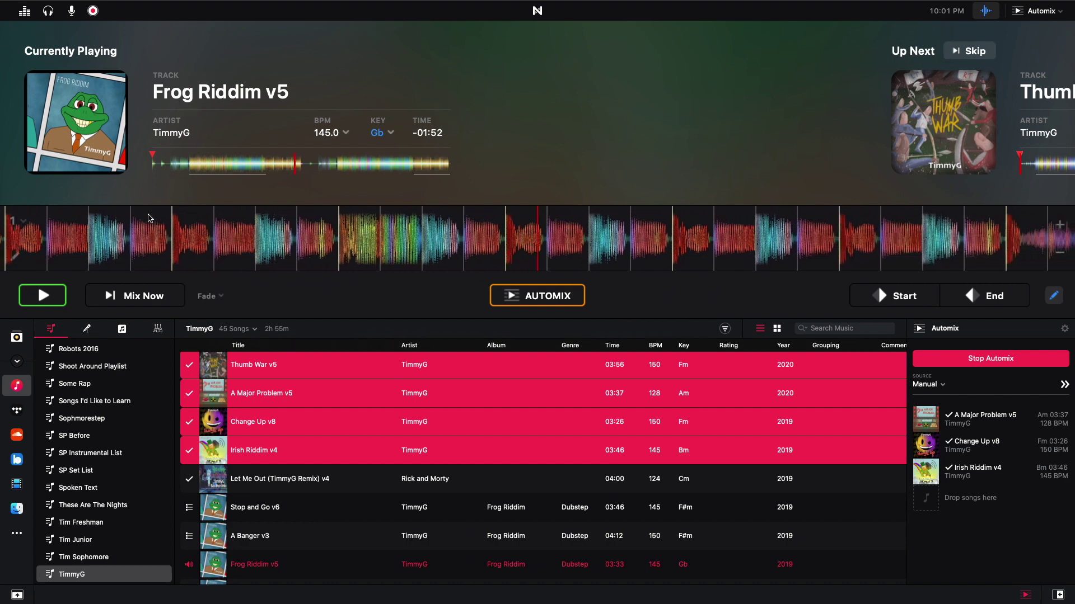
# Skip Thumb War v5 and mix immediately into A Major Problem v5, pausing afterwards
pyautogui.click(54, 301)
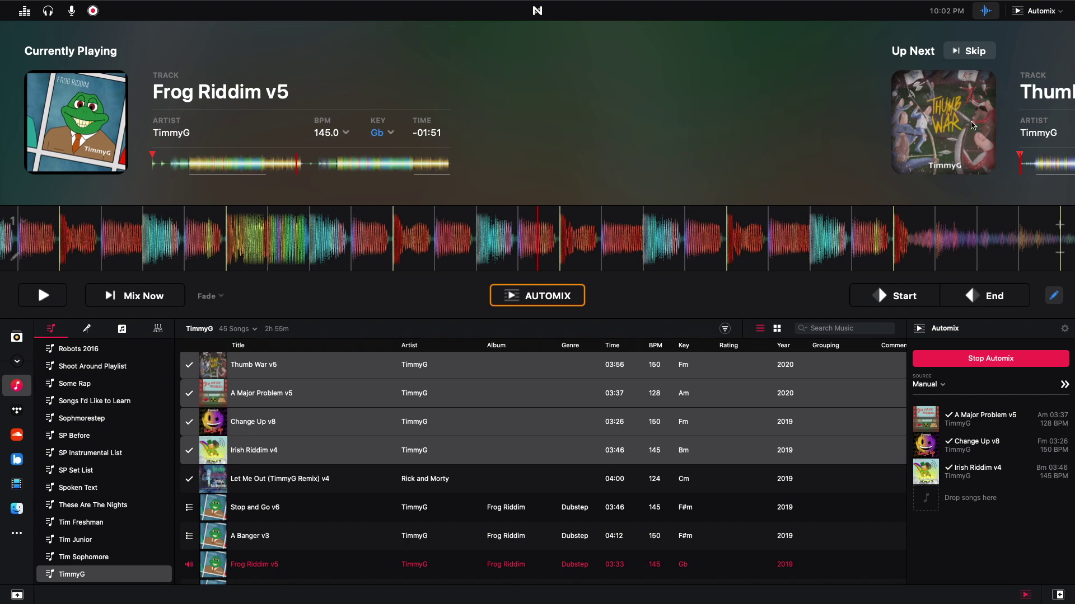
pyautogui.click(958, 53)
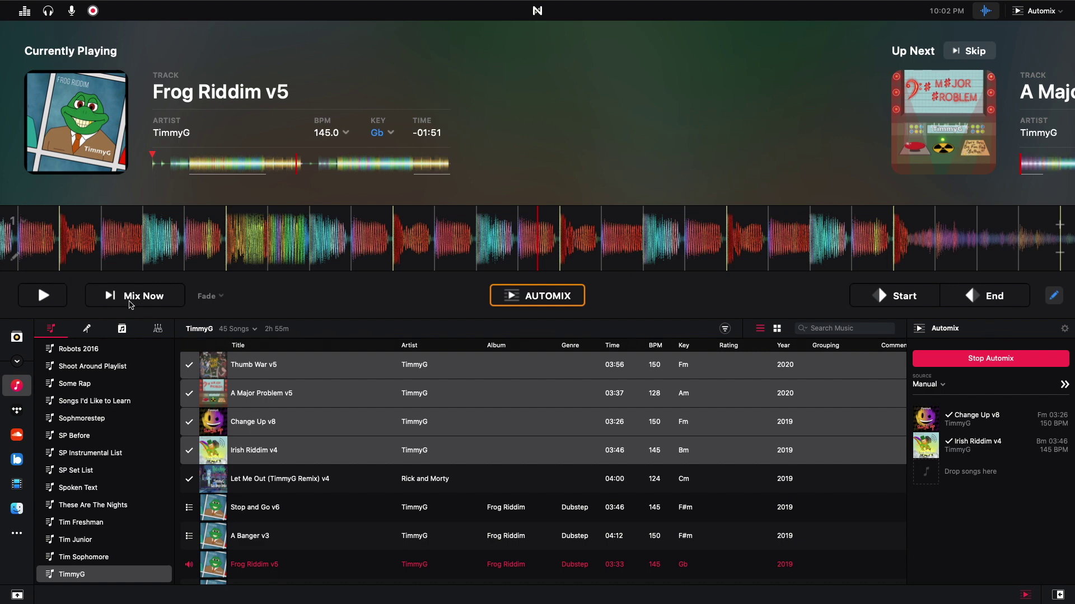
pyautogui.click(44, 297)
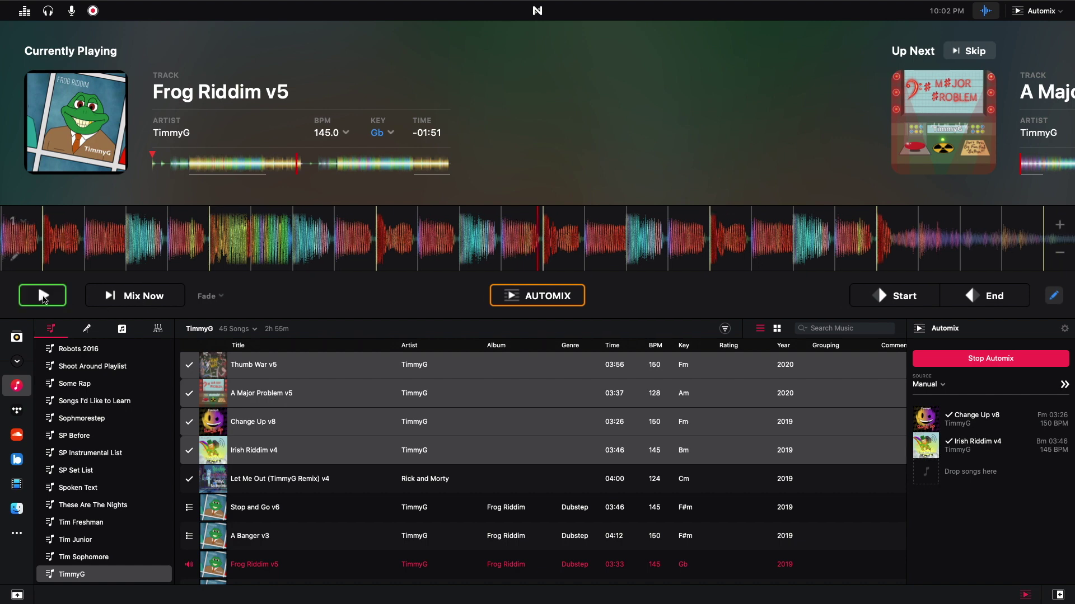
pyautogui.click(130, 297)
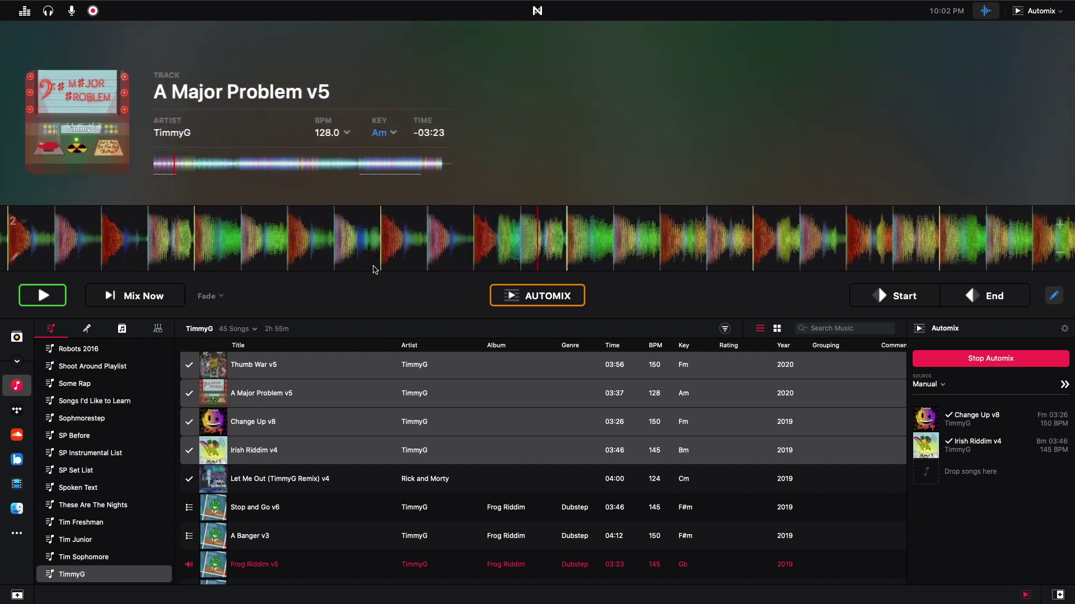
pyautogui.click(52, 297)
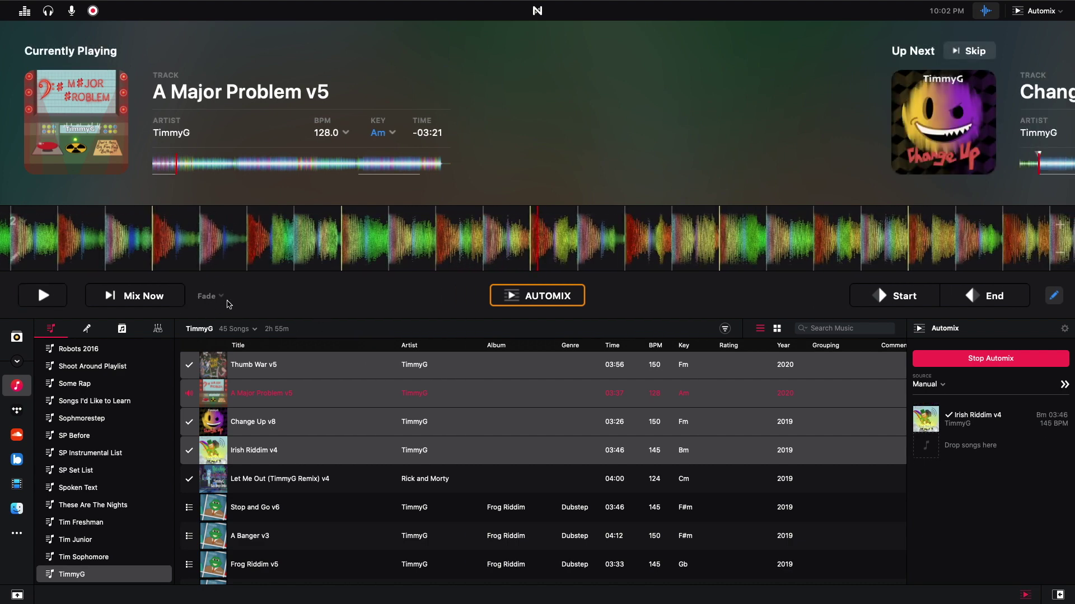
# Open the Automix mix settings and set the transition type to EQ
pyautogui.click(208, 296)
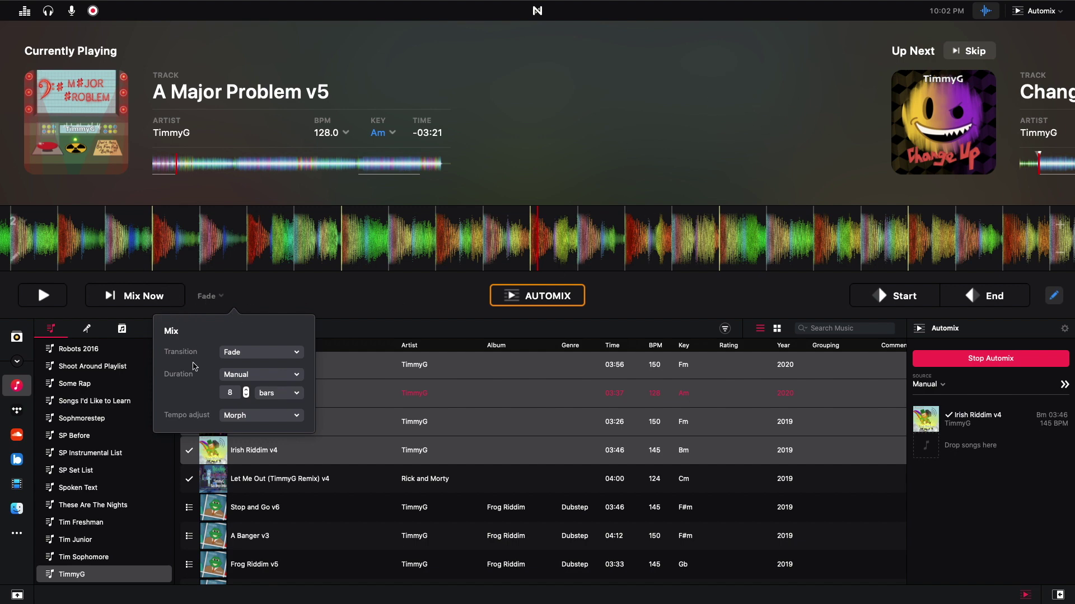
pyautogui.click(240, 357)
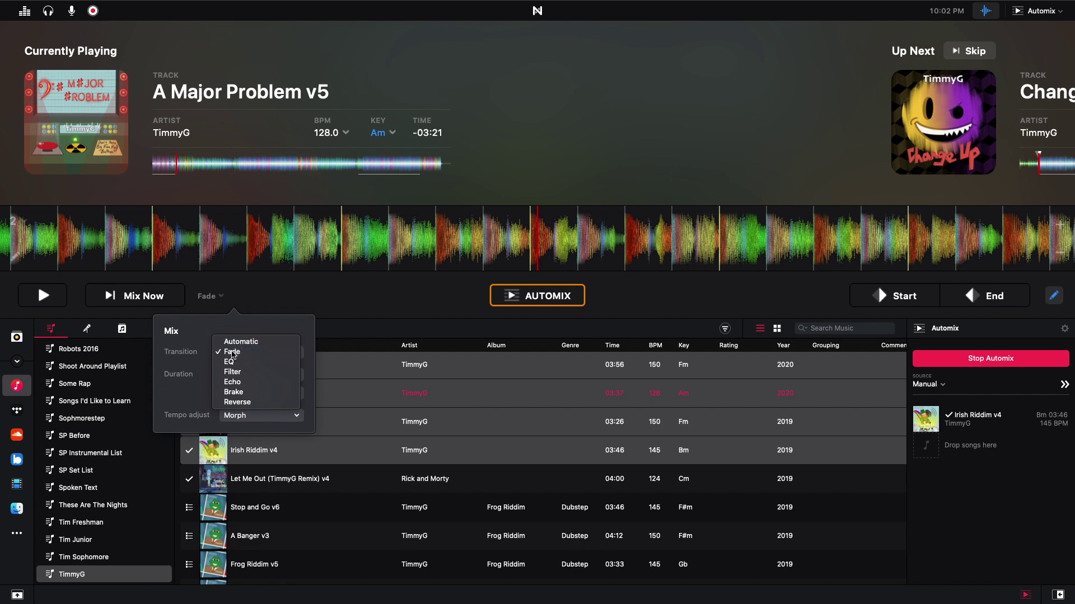
pyautogui.click(233, 353)
pyautogui.click(237, 352)
pyautogui.click(244, 362)
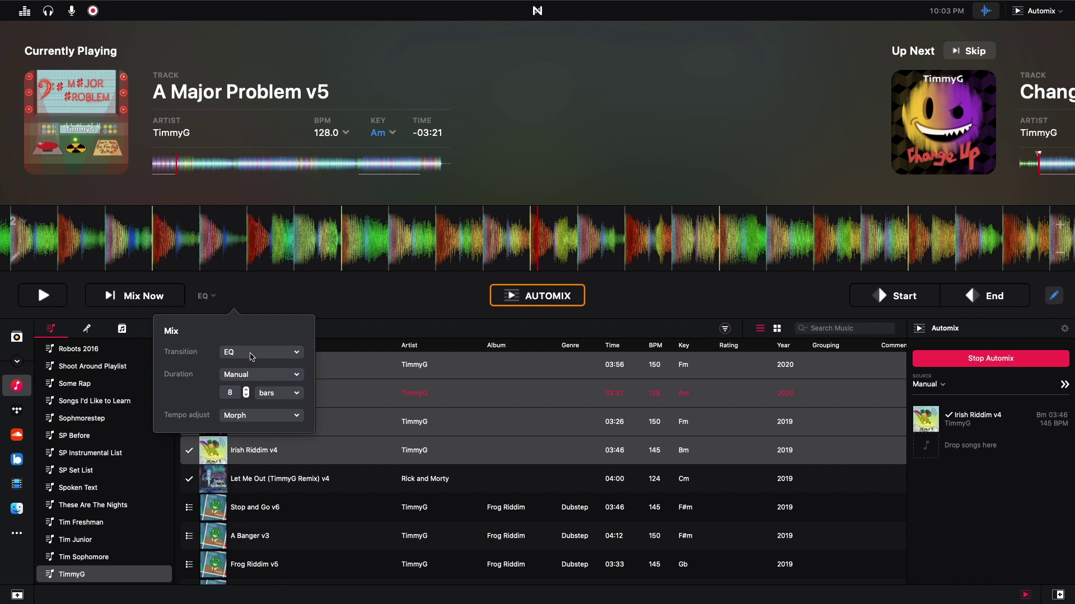
# Change the transition type from EQ to Filter
pyautogui.click(250, 356)
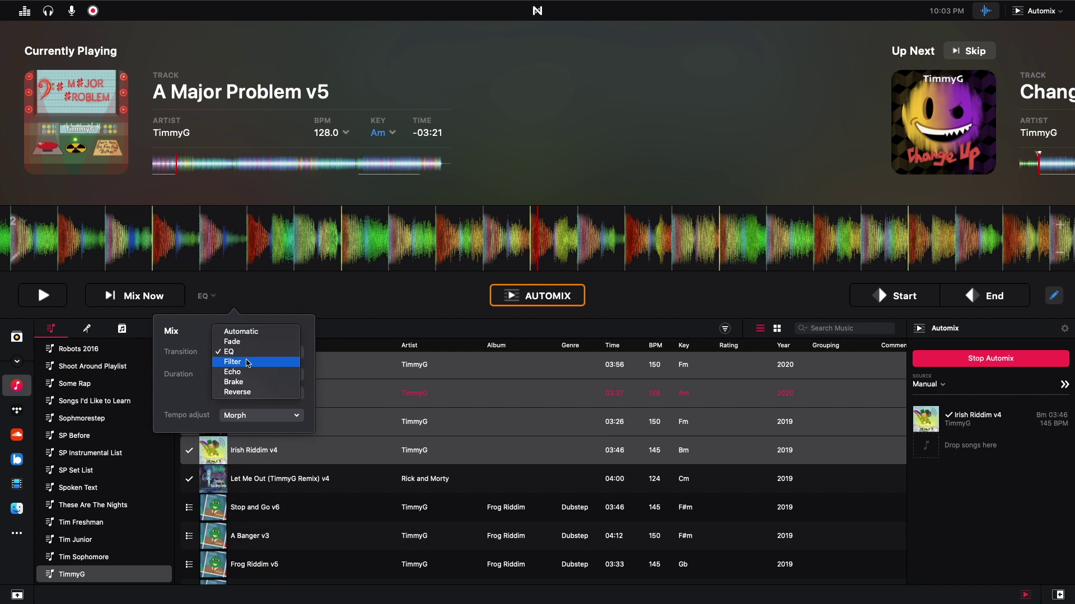
pyautogui.click(248, 363)
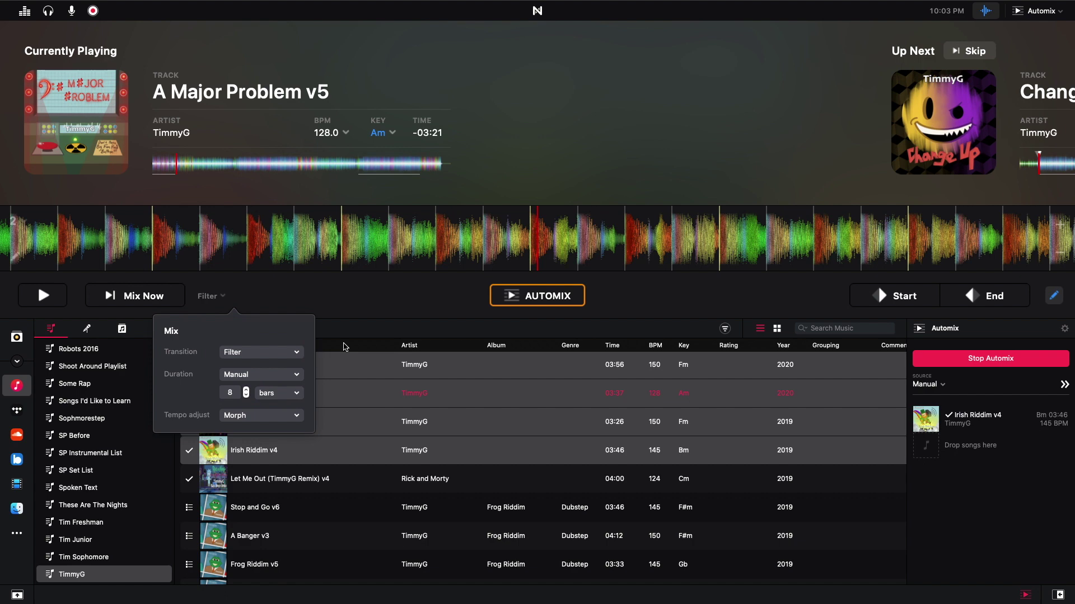
pyautogui.click(267, 352)
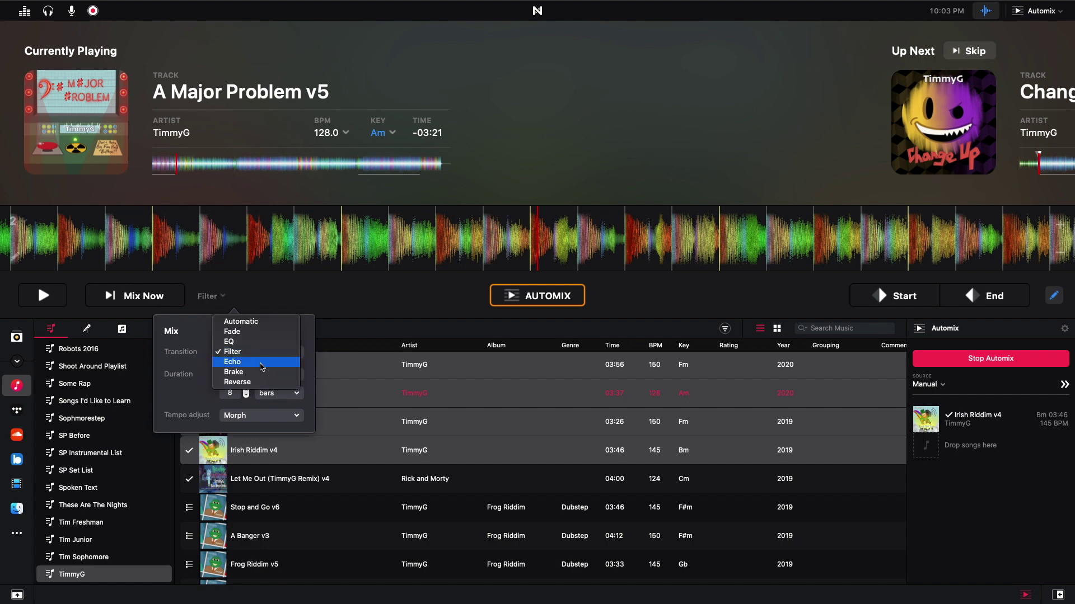
pyautogui.click(201, 387)
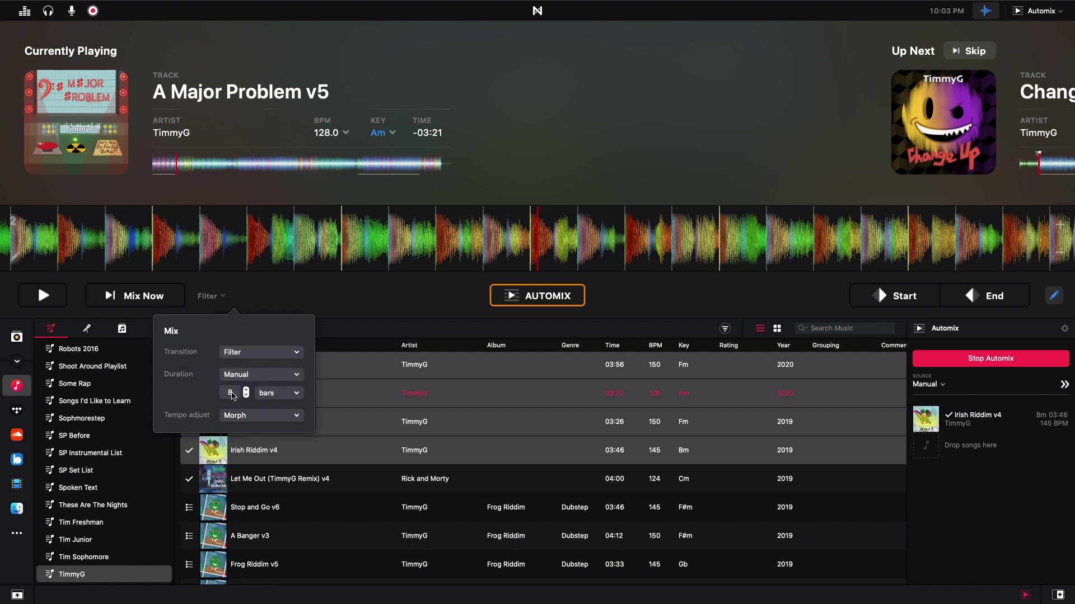
# Try seconds and 9 or 32 bars for the transition duration, then make it Automatic
pyautogui.click(276, 394)
pyautogui.click(278, 383)
pyautogui.click(275, 393)
pyautogui.click(269, 403)
pyautogui.click(246, 391)
pyautogui.click(247, 390)
pyautogui.click(257, 375)
pyautogui.click(257, 366)
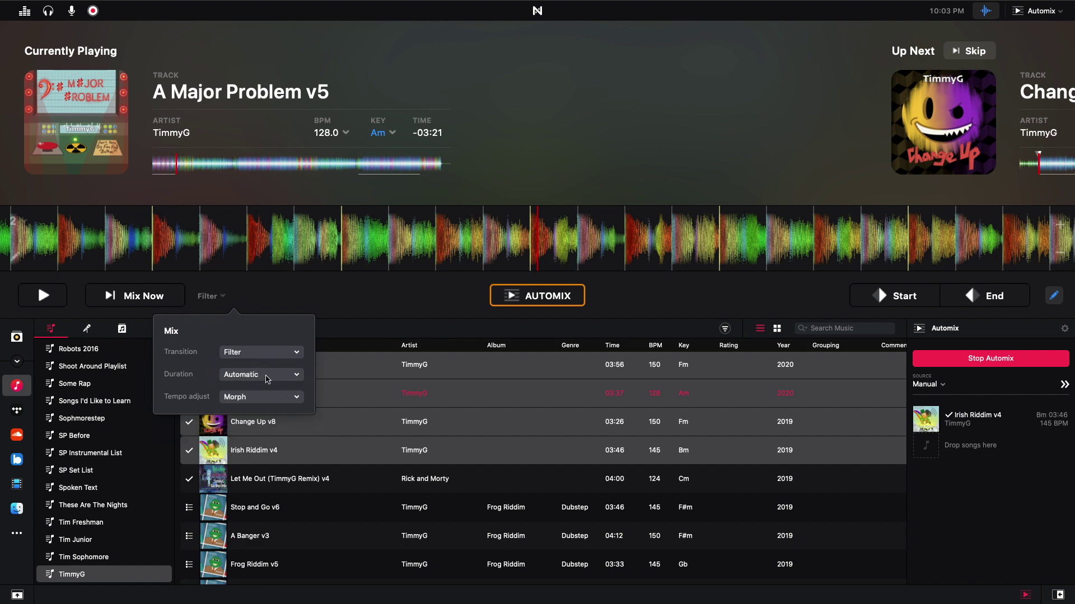
# Cycle tempo adjust through Sync and Off back to Morph, then close mix settings, stopping Automix
pyautogui.click(251, 396)
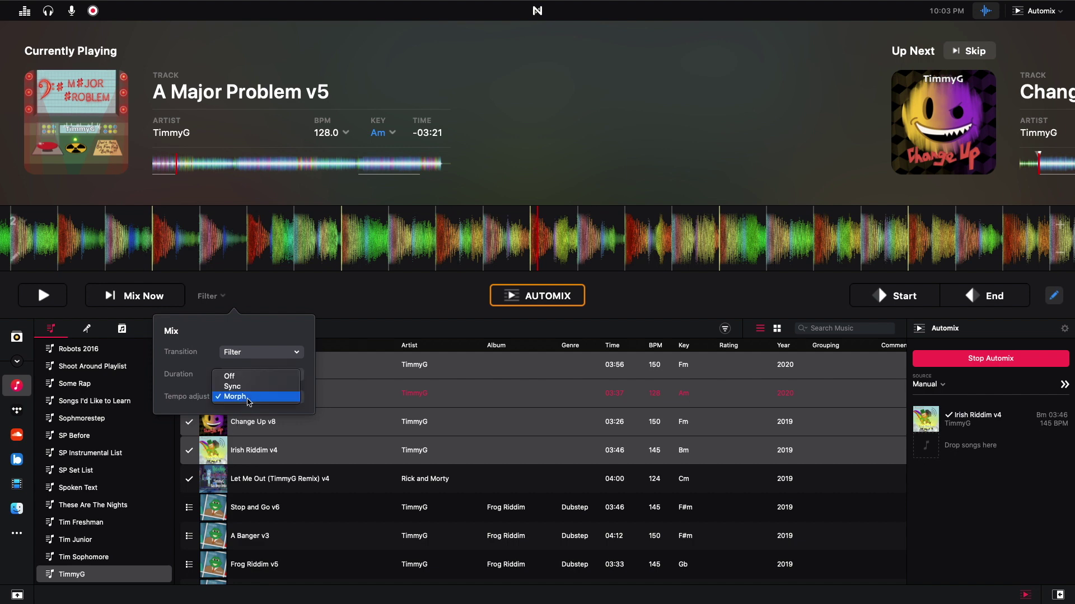
pyautogui.click(235, 386)
pyautogui.click(245, 395)
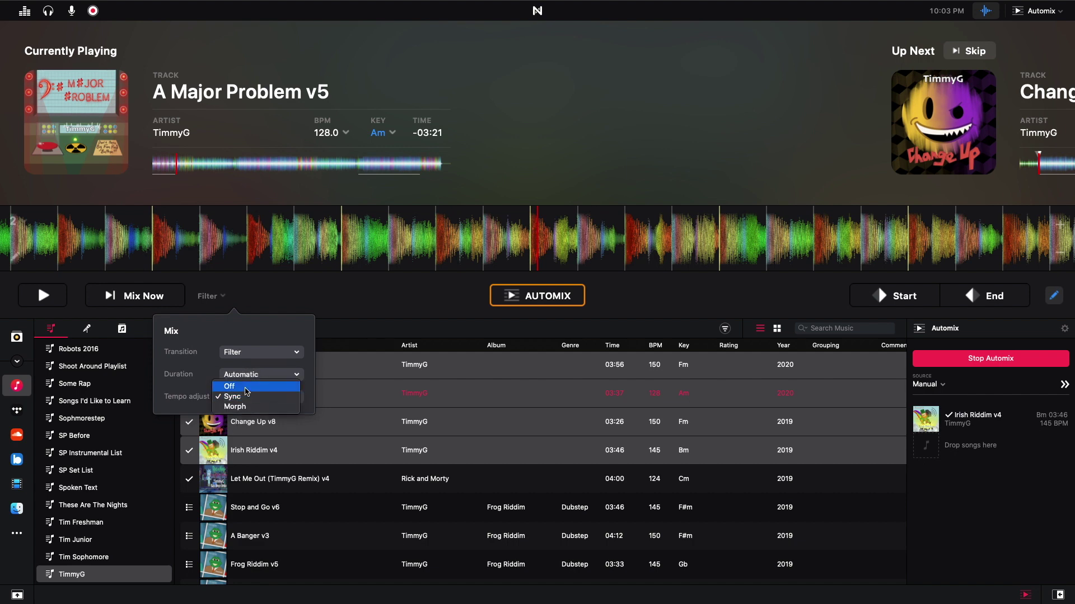
pyautogui.click(245, 391)
pyautogui.click(249, 396)
pyautogui.click(249, 398)
pyautogui.click(250, 398)
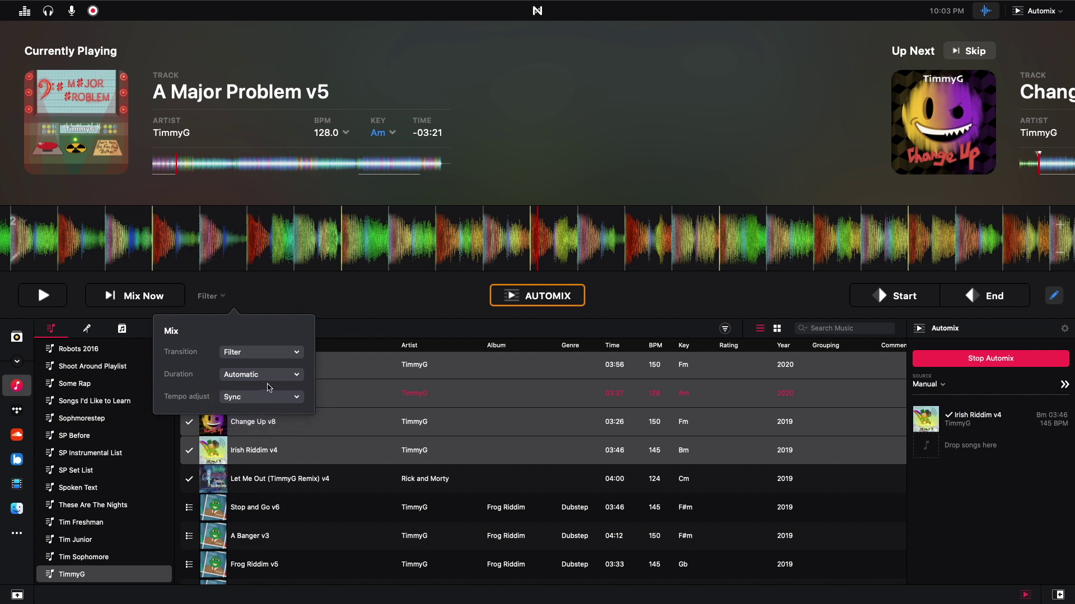
pyautogui.click(249, 397)
pyautogui.click(250, 407)
pyautogui.click(270, 307)
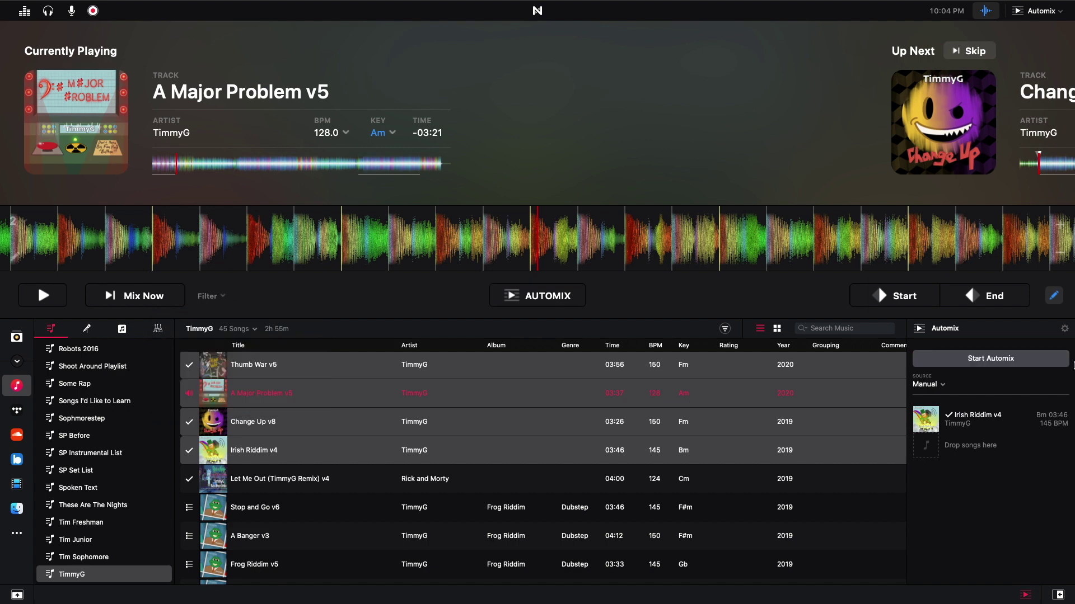
# Open the Automix preferences and review transition, duration and tempo options, keeping Morph
pyautogui.click(1065, 329)
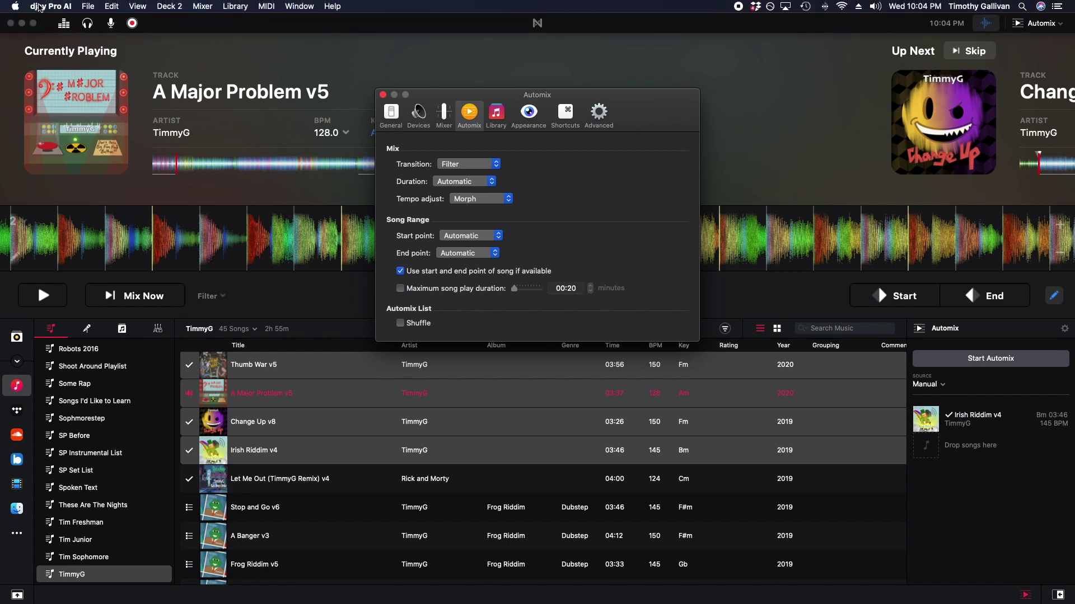
pyautogui.click(45, 7)
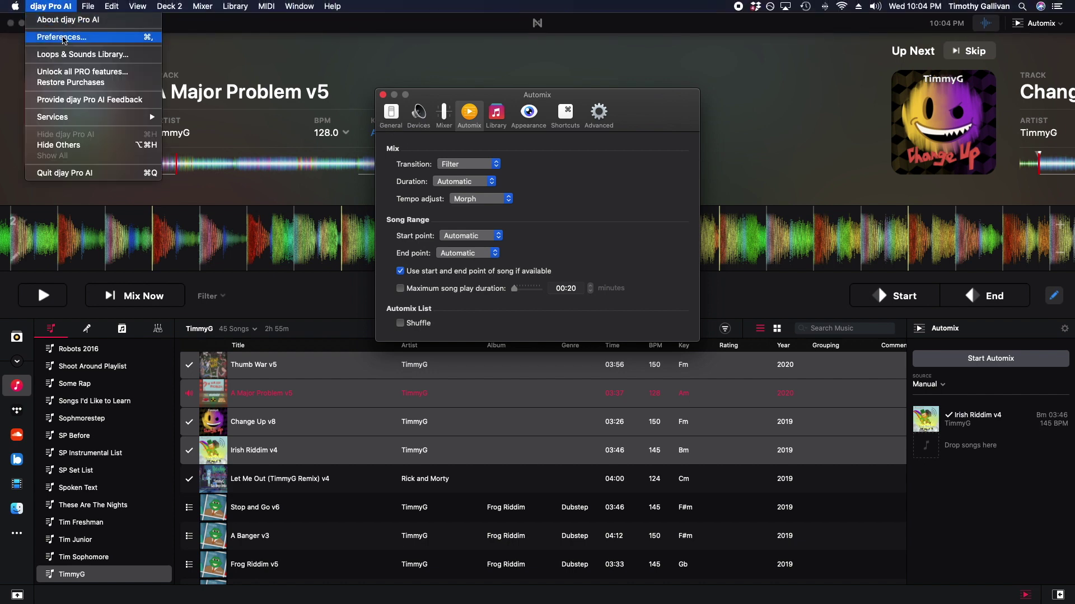
pyautogui.click(485, 96)
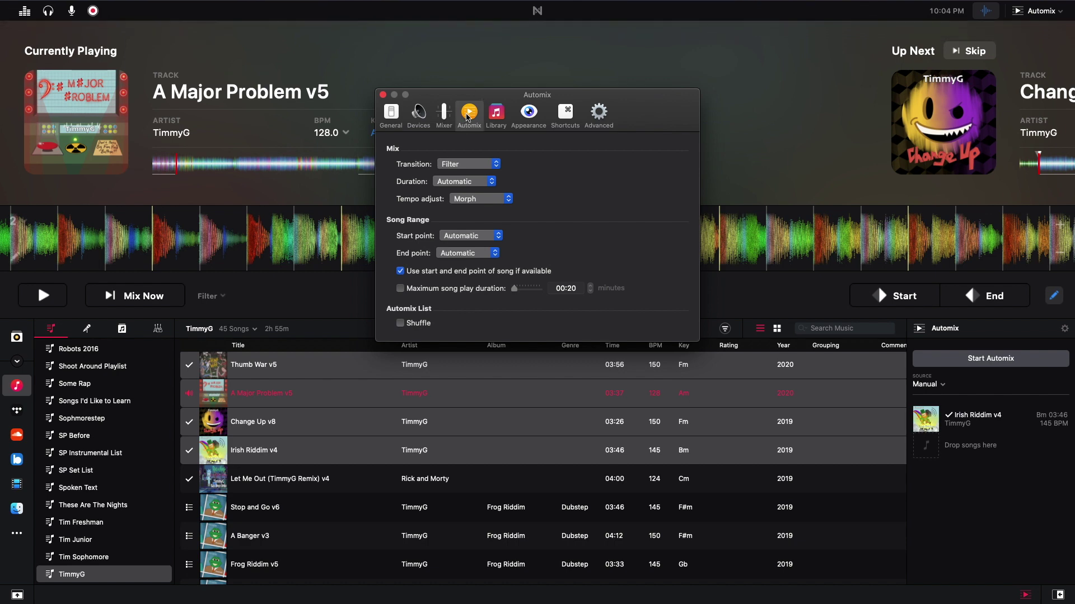
pyautogui.click(469, 165)
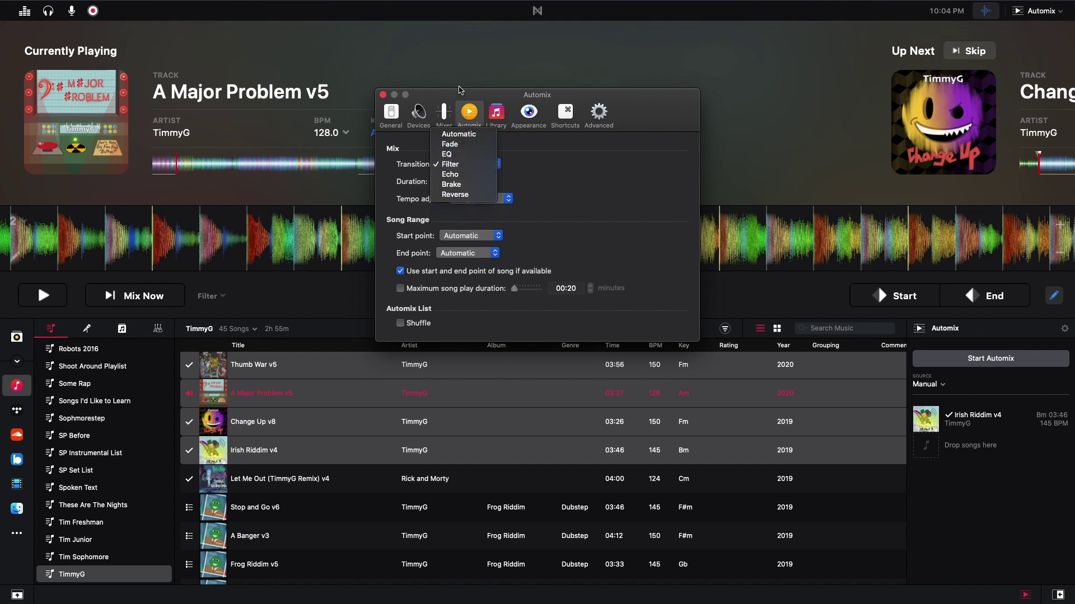
pyautogui.press('Escape')
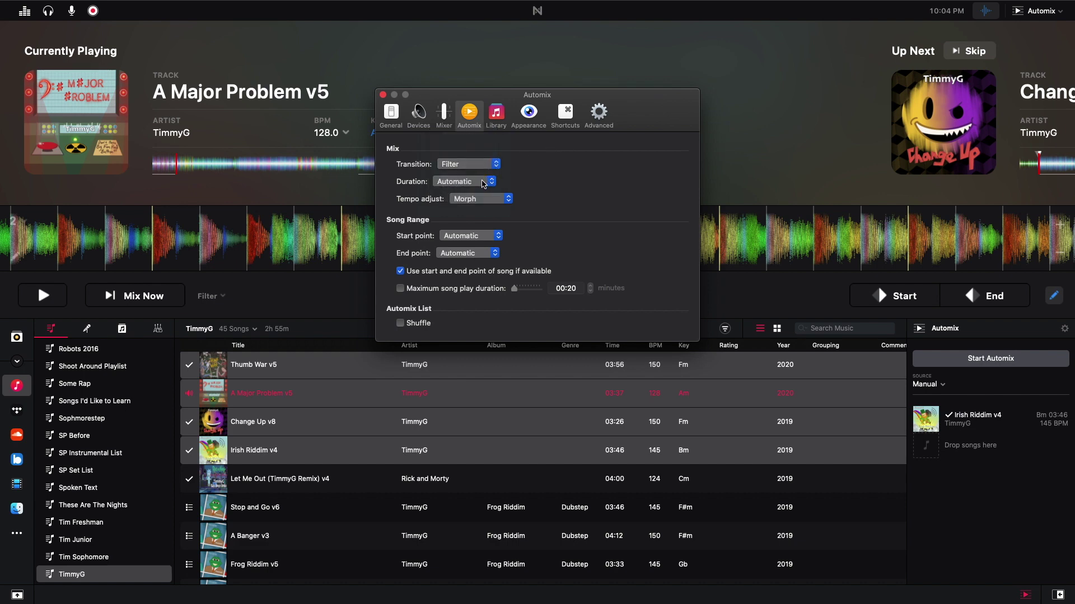
pyautogui.click(483, 182)
pyautogui.press('Escape')
pyautogui.click(491, 200)
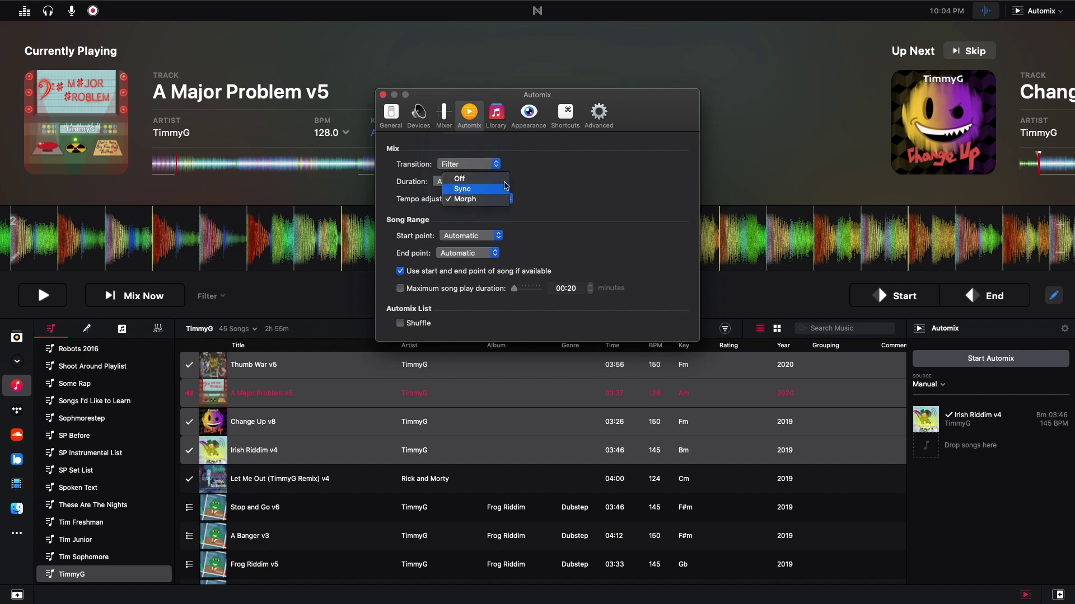
pyautogui.click(553, 182)
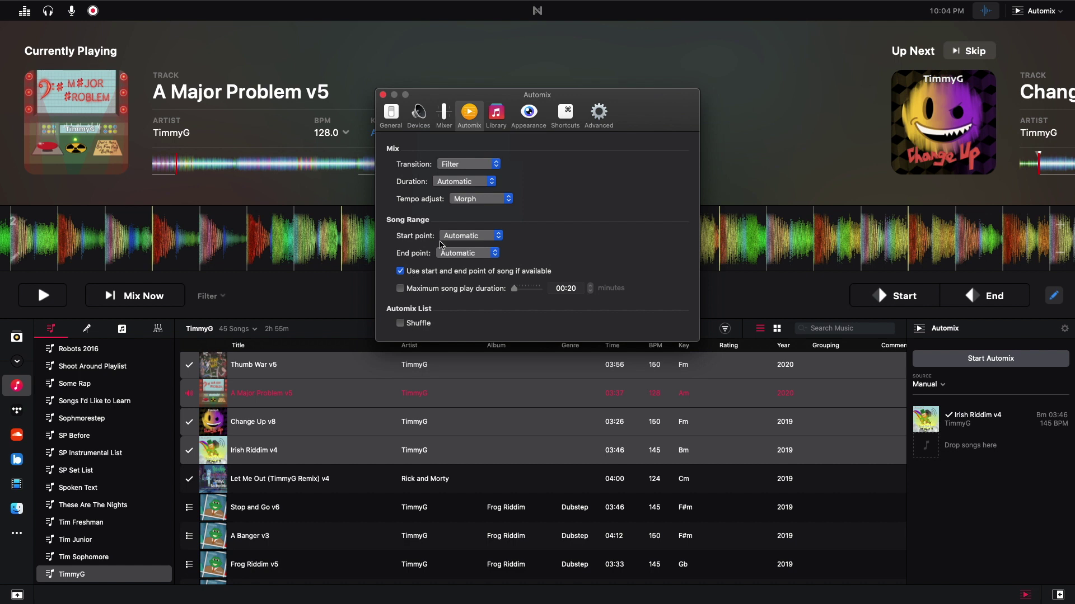
# Set the song start and end points to Manual, with the start at 0 seconds
pyautogui.click(462, 237)
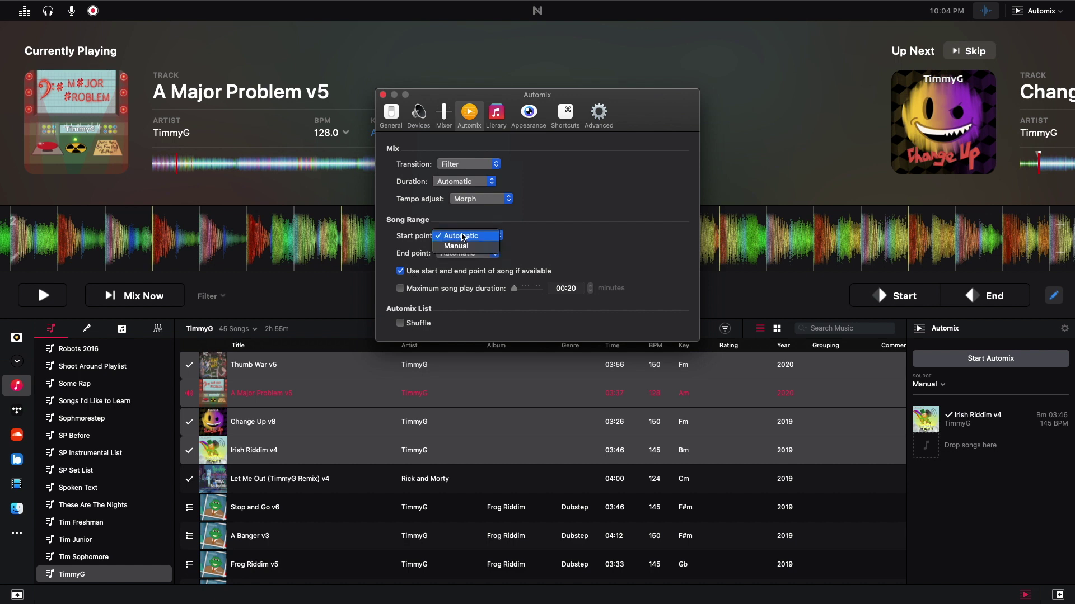
pyautogui.click(456, 246)
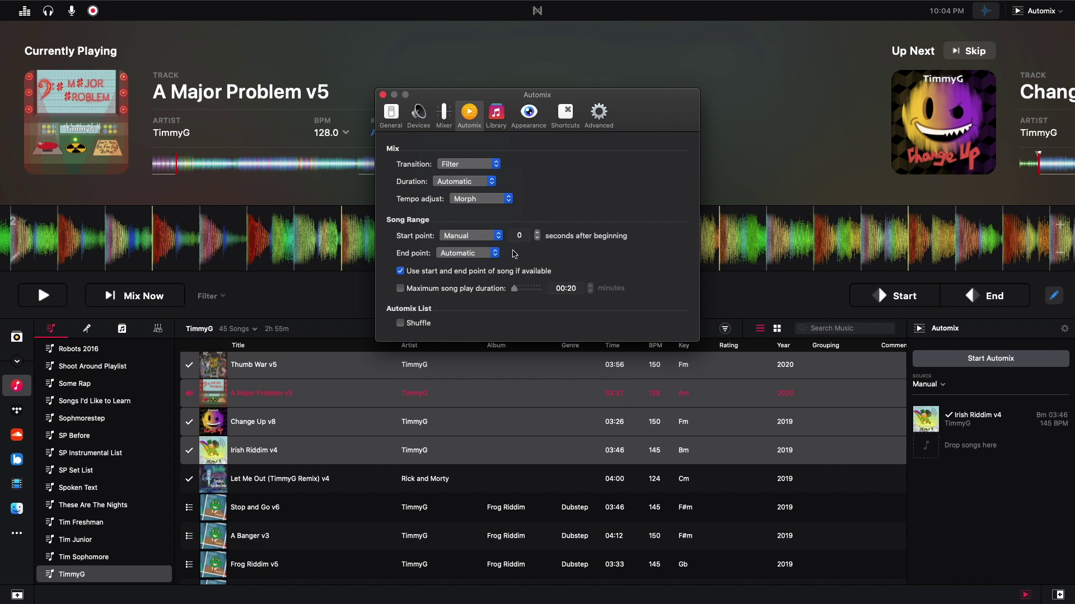
pyautogui.click(491, 254)
pyautogui.click(488, 262)
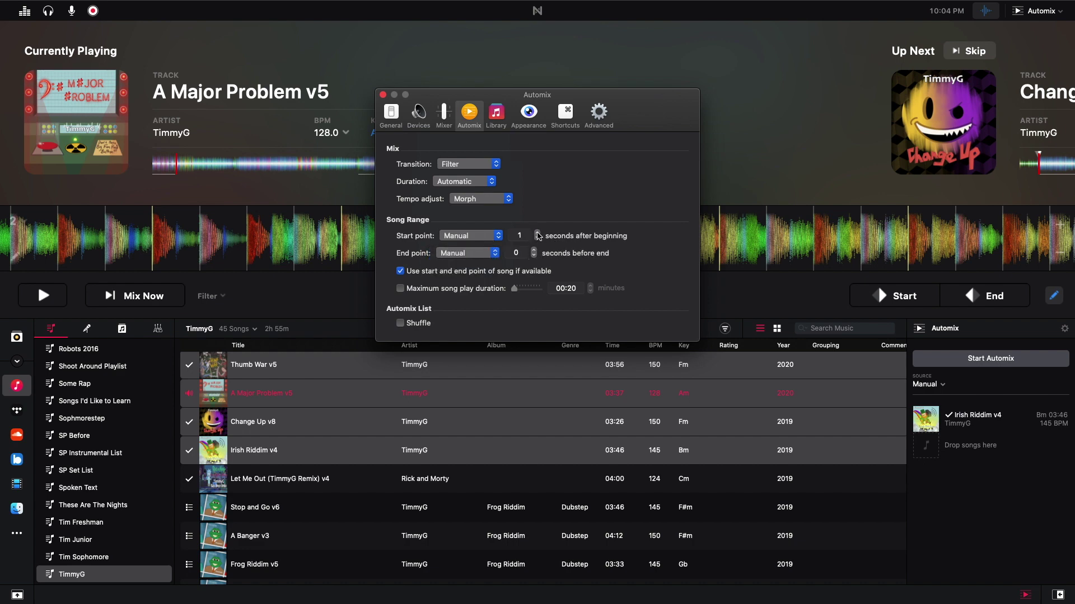
pyautogui.click(537, 233)
pyautogui.click(538, 232)
pyautogui.click(536, 240)
pyautogui.click(536, 240)
pyautogui.click(536, 240)
# Try a 10-minute maximum play duration and shuffle, turn both off, and close preferences
pyautogui.click(402, 290)
pyautogui.moveTo(525, 292)
pyautogui.mouseDown()
pyautogui.moveTo(553, 296)
pyautogui.moveTo(543, 296)
pyautogui.mouseUp()
pyautogui.click(401, 324)
pyautogui.click(401, 324)
pyautogui.click(400, 288)
pyautogui.click(383, 96)
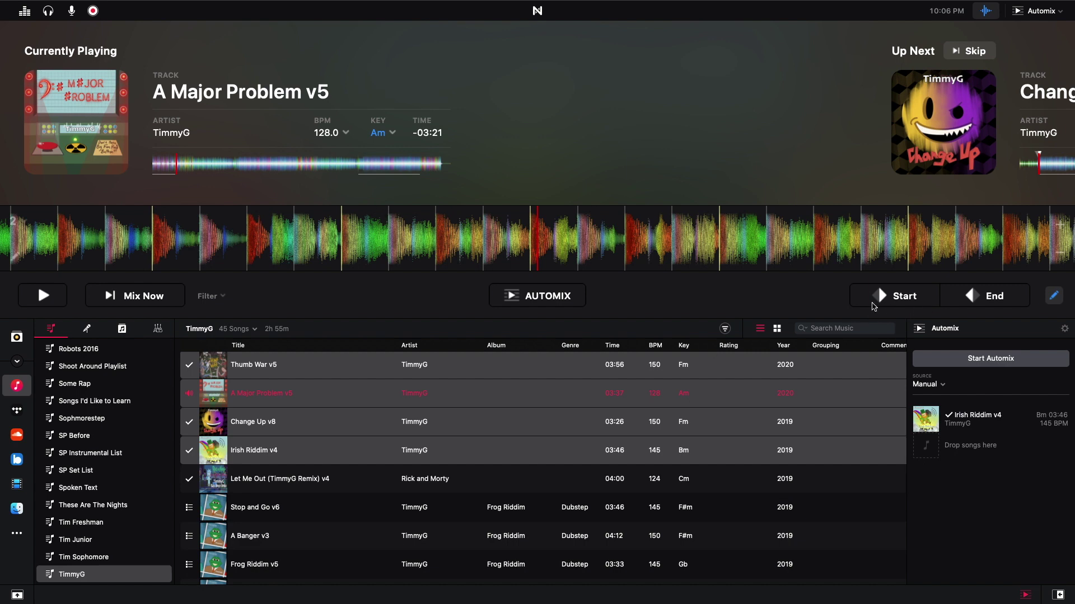
# Load Frog Riddim v5 as the current playing track
pyautogui.scroll(1, 384, 417)
pyautogui.click(277, 515)
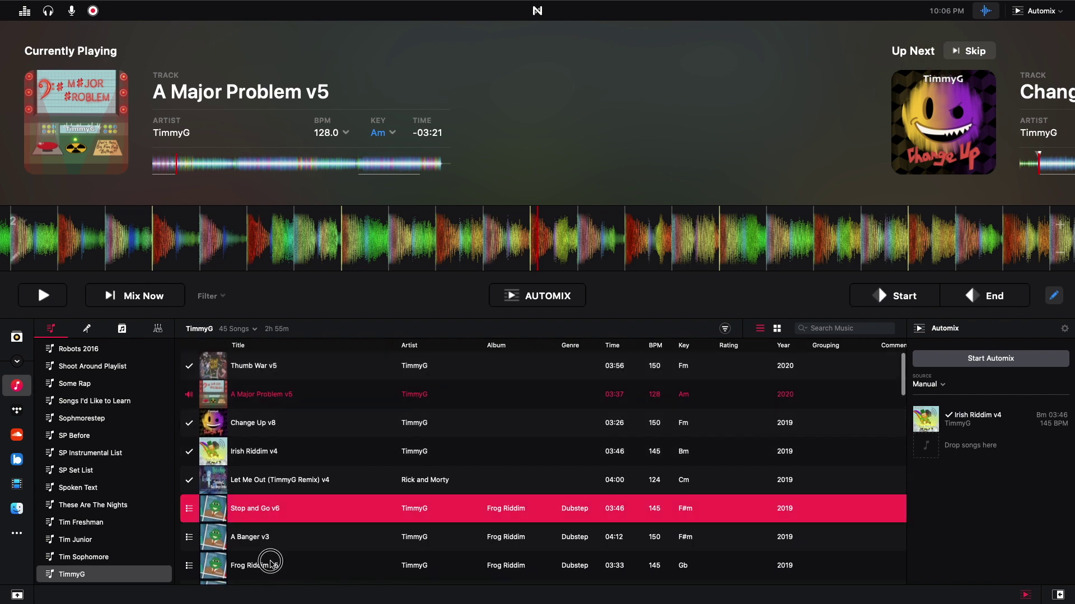
pyautogui.click(270, 563)
pyautogui.moveTo(271, 563); pyautogui.dragTo(139, 133)
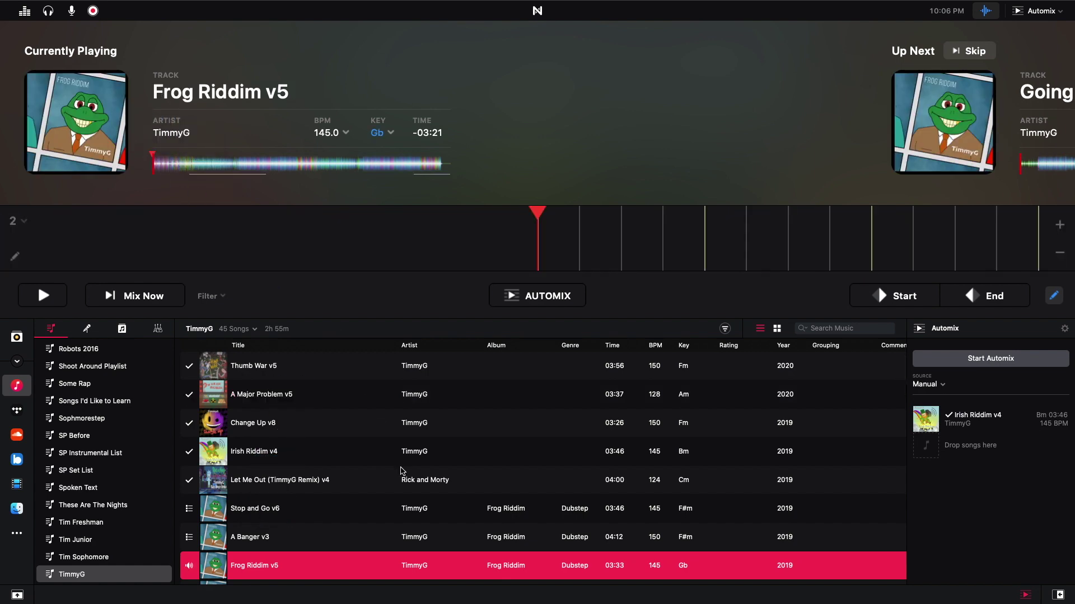
# Make Irish Riddim v4 up next and add Make it Fat v3 to the Automix queue
pyautogui.scroll(-5, 400, 471)
pyautogui.scroll(2, 400, 469)
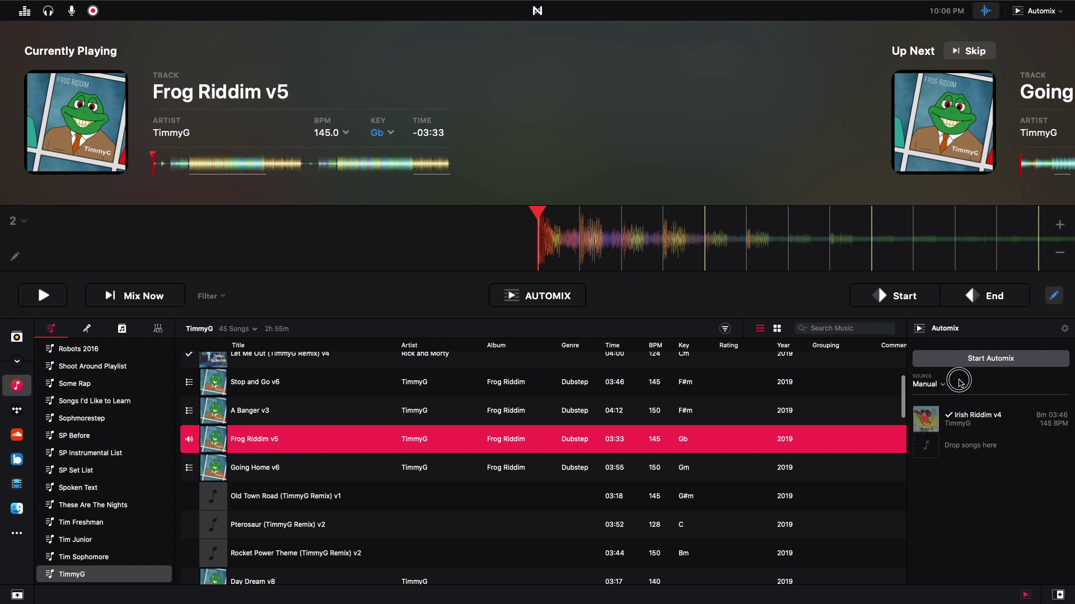
pyautogui.moveTo(926, 420); pyautogui.dragTo(944, 200)
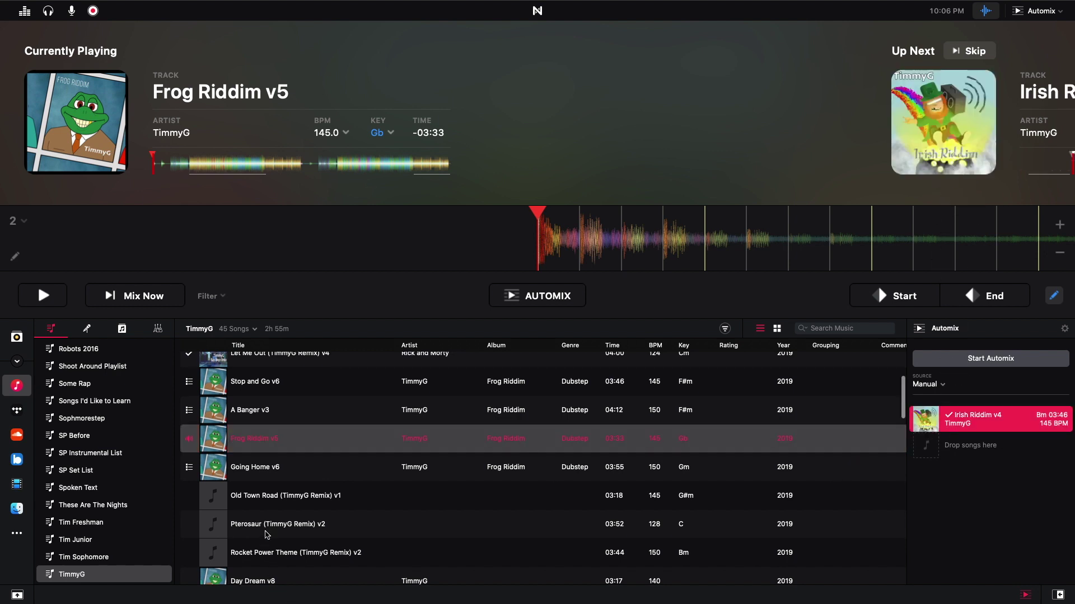
pyautogui.scroll(-10, 272, 560)
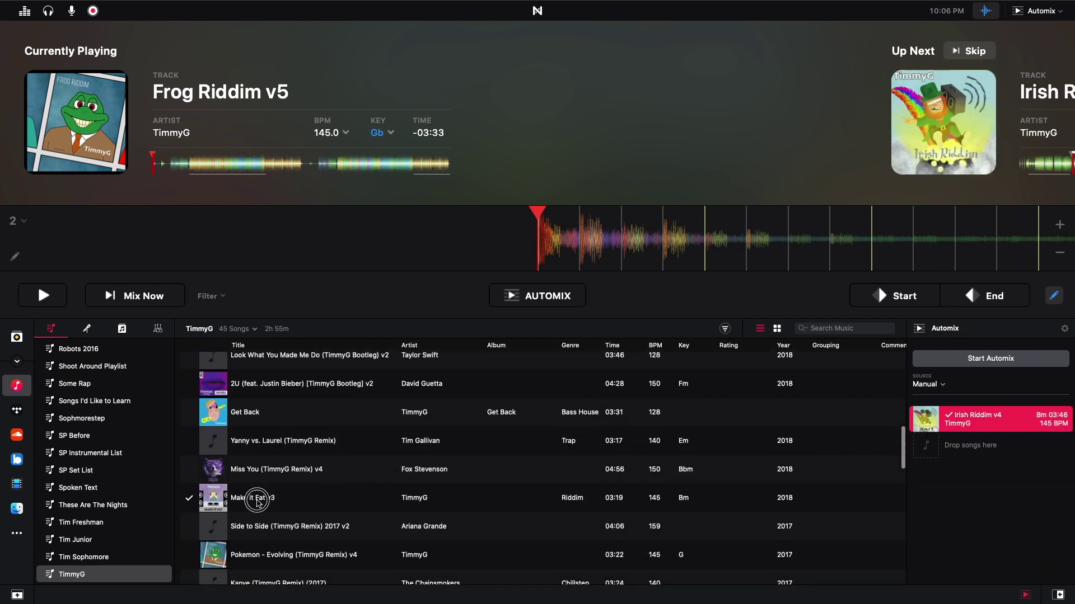
pyautogui.click(220, 498)
pyautogui.moveTo(220, 498); pyautogui.dragTo(955, 414)
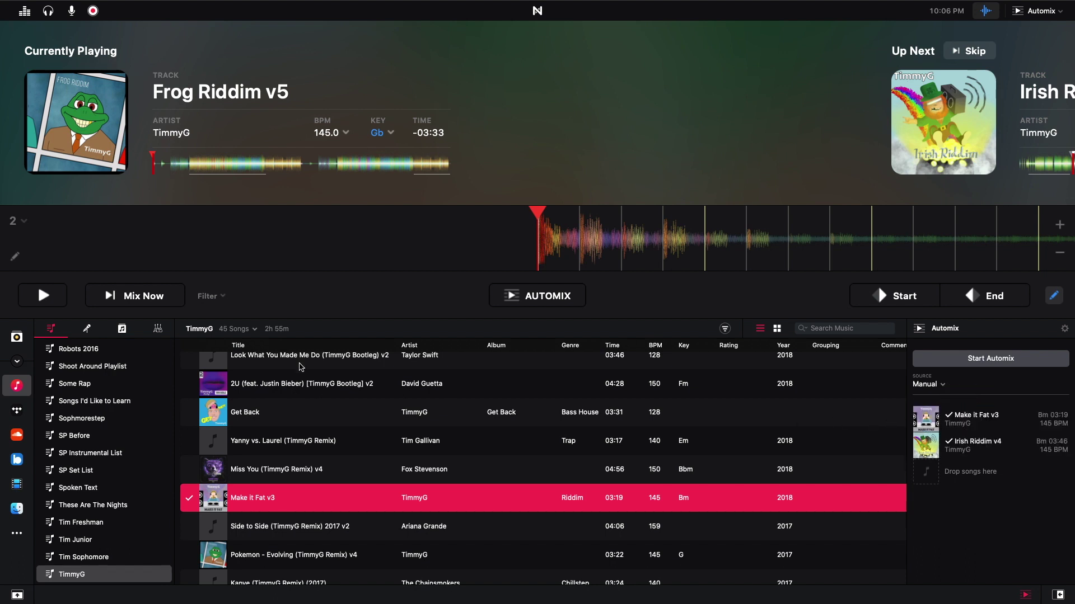
# Scrub Frog Riddim v5 and set its start point at 00:13
pyautogui.click(185, 165)
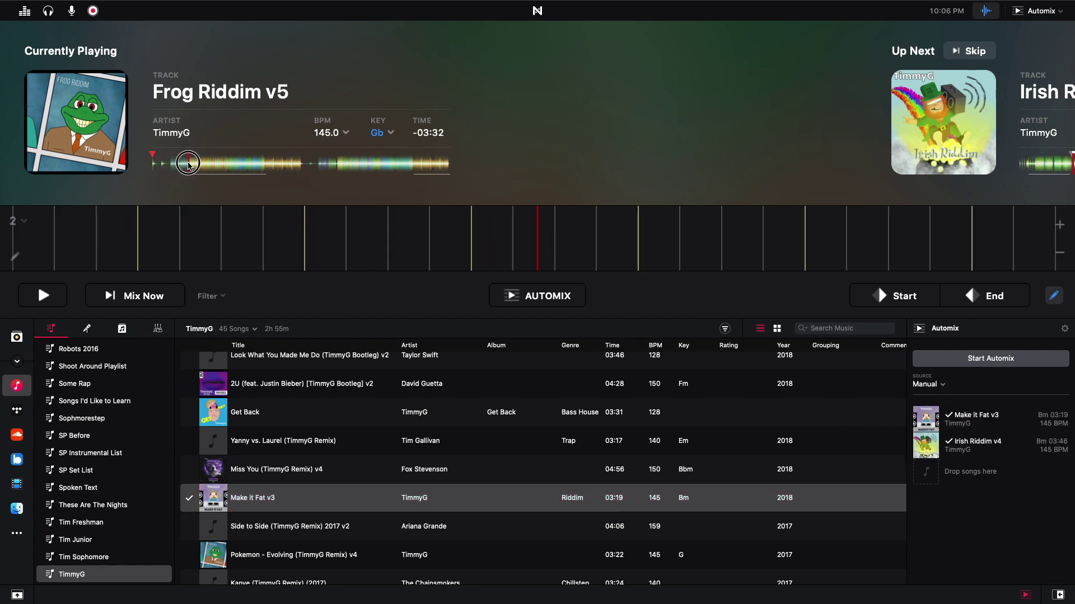
pyautogui.click(194, 167)
pyautogui.moveTo(194, 166); pyautogui.dragTo(169, 169)
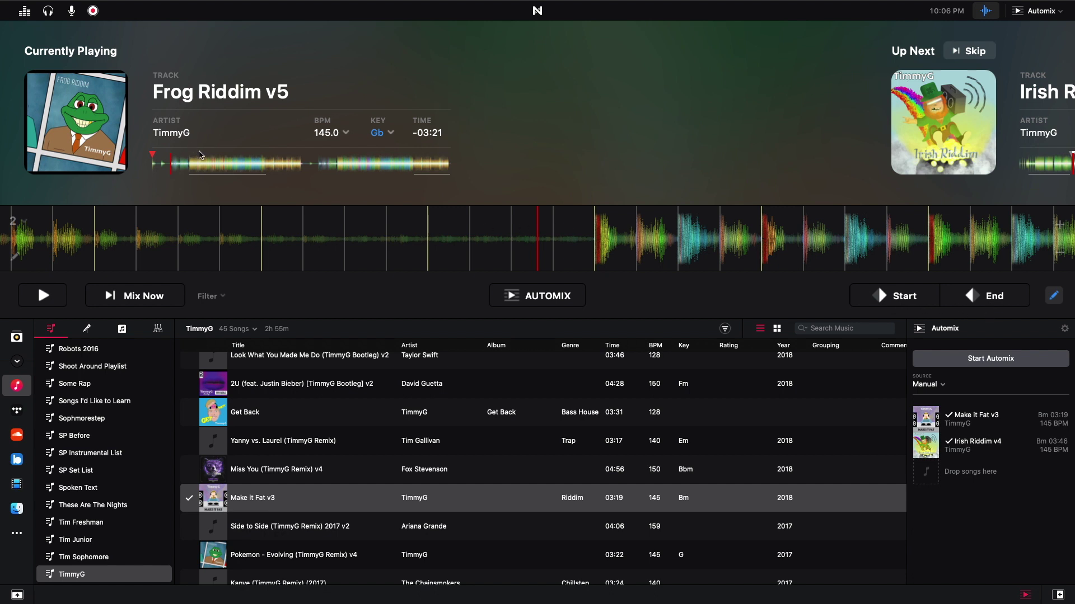
pyautogui.moveTo(613, 255); pyautogui.dragTo(525, 251)
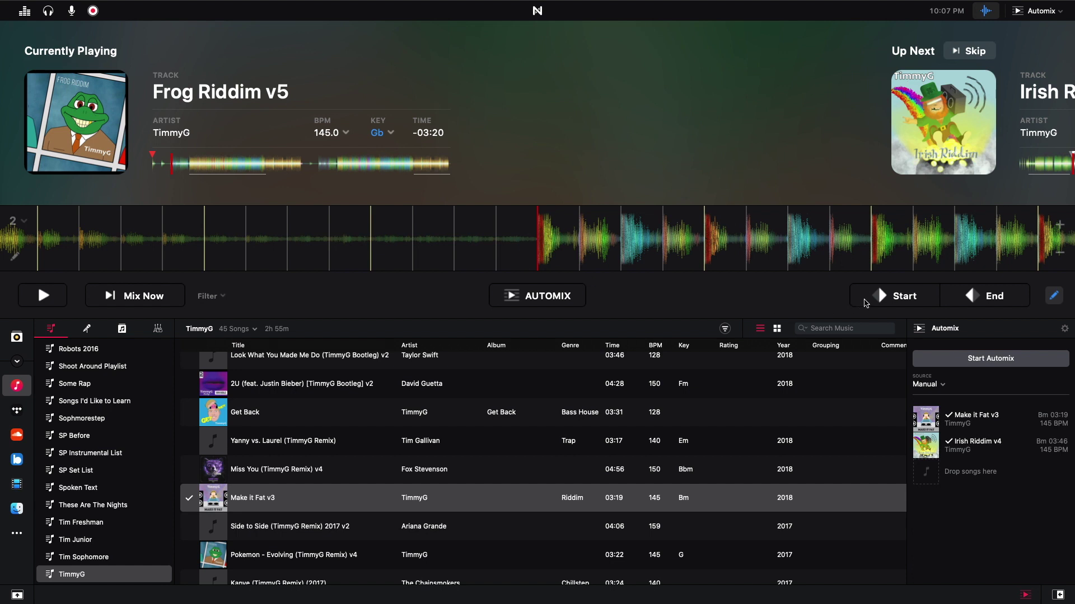
pyautogui.click(885, 301)
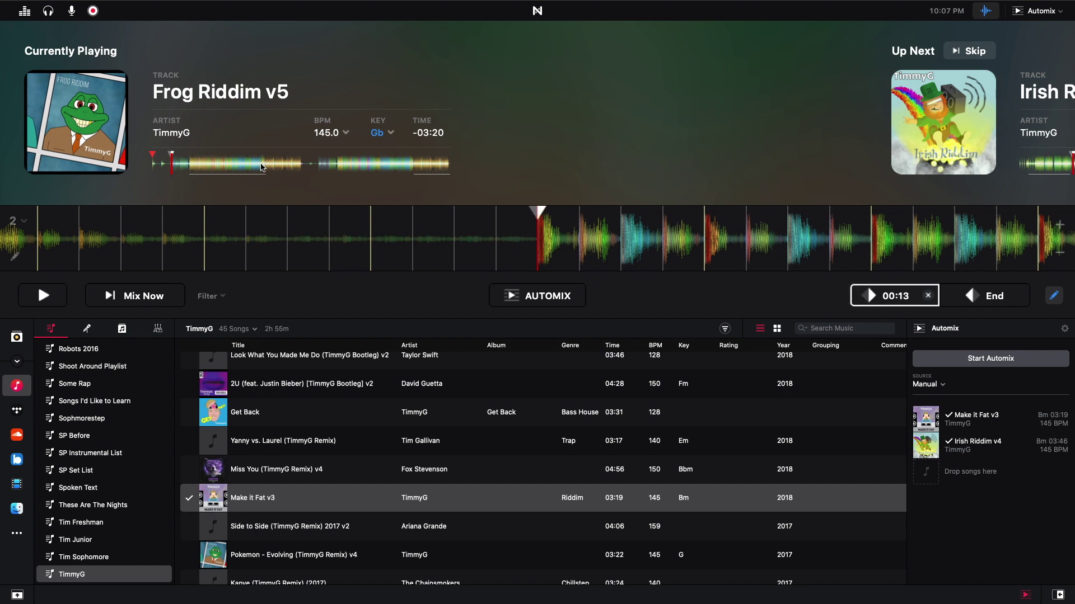
# Set the end point at 01:19, then select Make it Fat v3 in the Automix queue
pyautogui.click(262, 167)
pyautogui.click(38, 300)
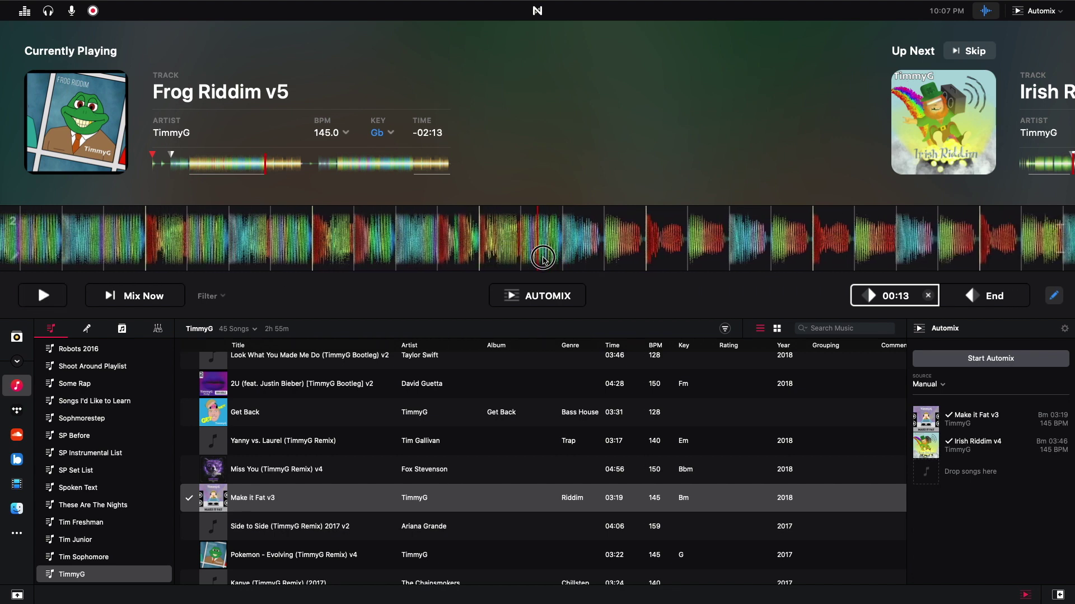
pyautogui.moveTo(547, 259); pyautogui.dragTo(603, 258)
pyautogui.click(995, 303)
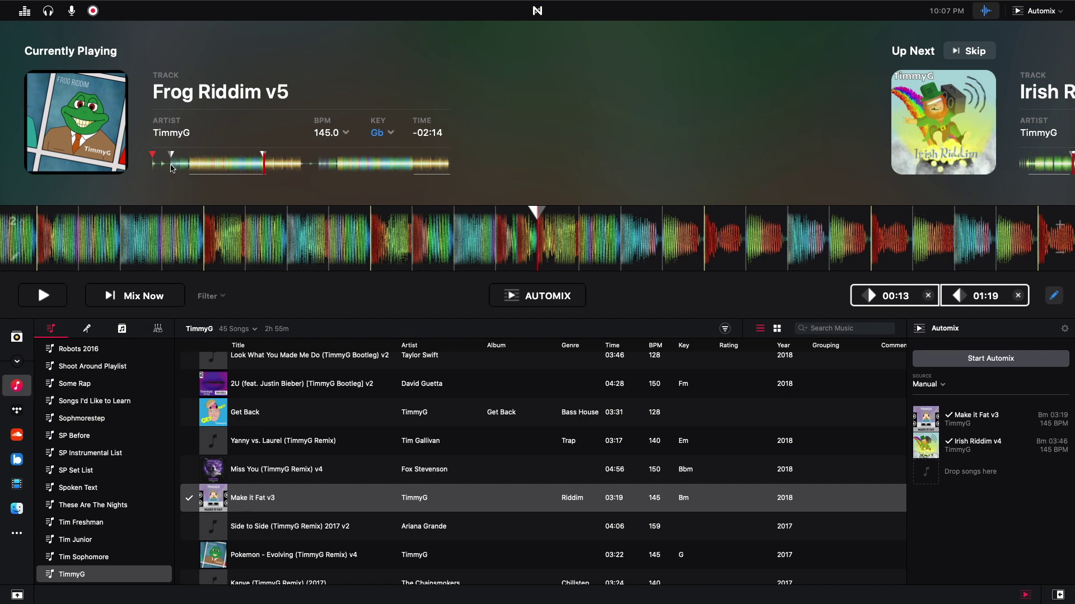
pyautogui.moveTo(171, 167); pyautogui.dragTo(235, 167)
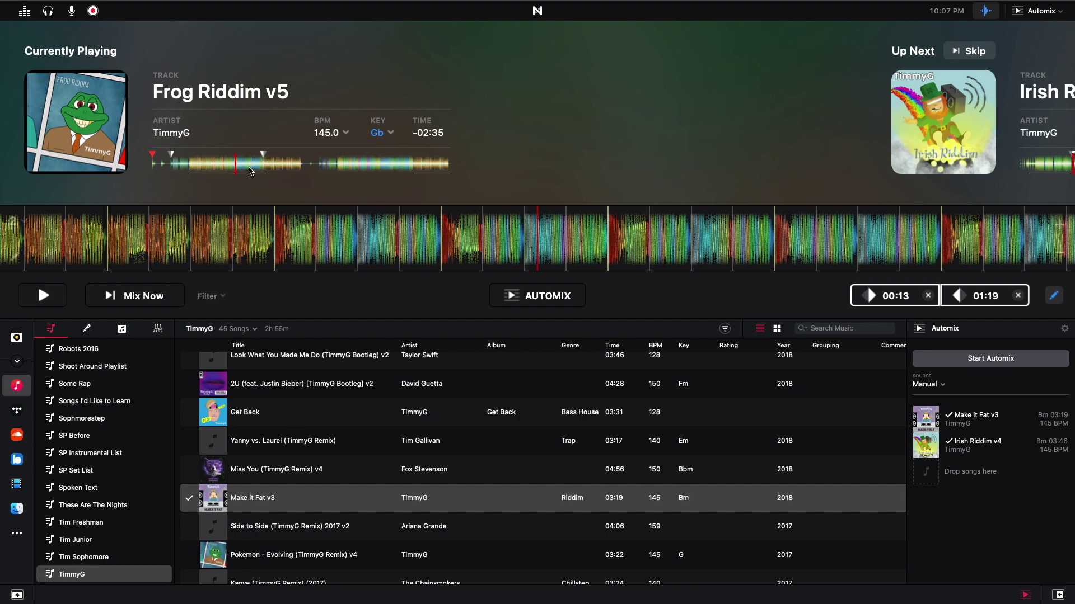
pyautogui.click(985, 418)
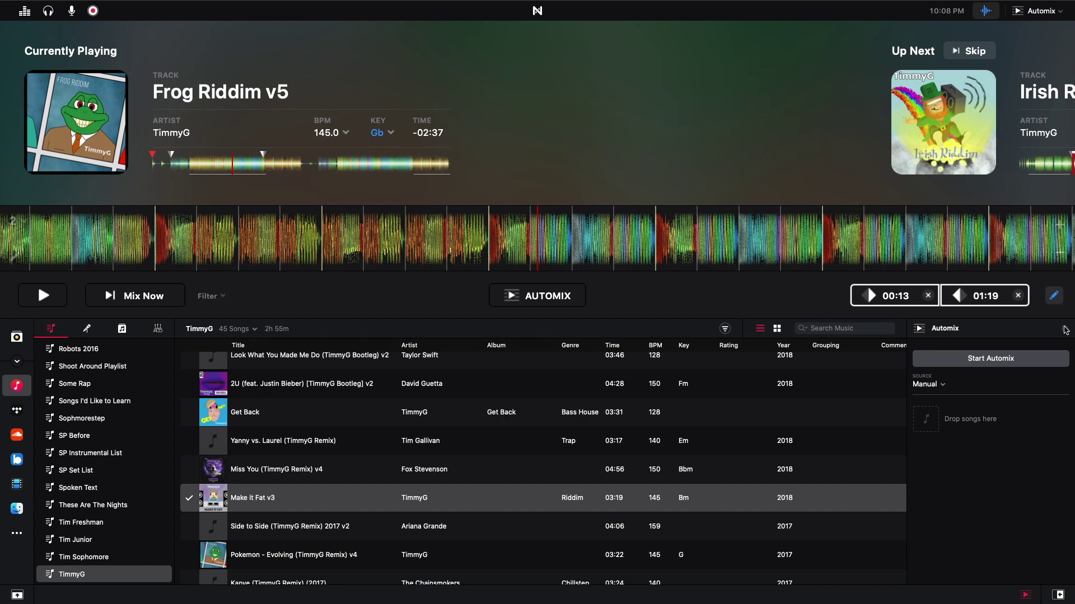
# Set the Automix transition to Fade with a manual 8-bar duration and close the preferences
pyautogui.click(1065, 330)
pyautogui.click(487, 167)
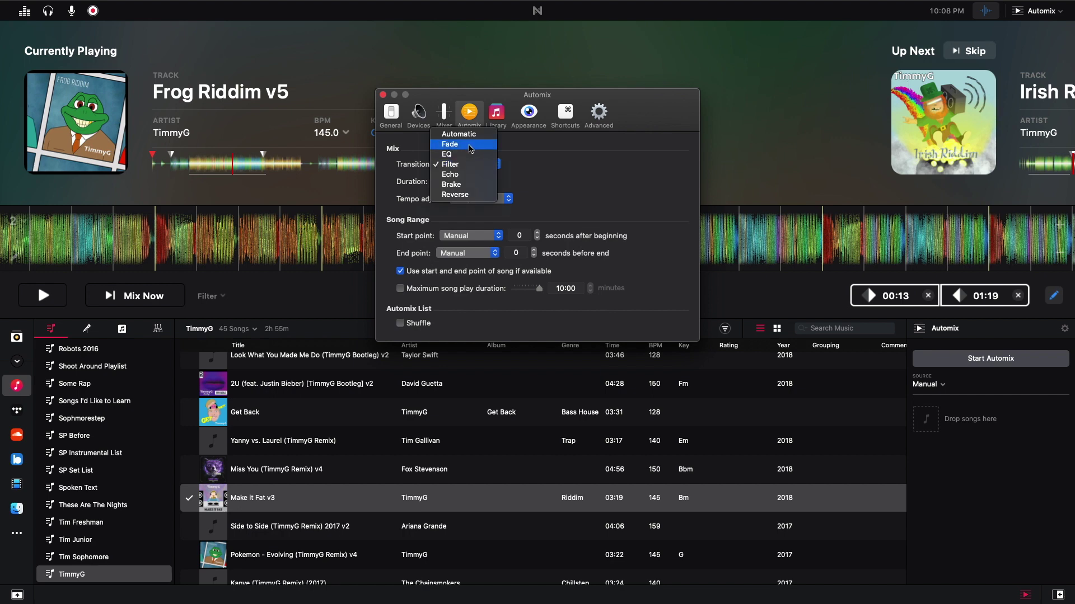
pyautogui.press('Escape')
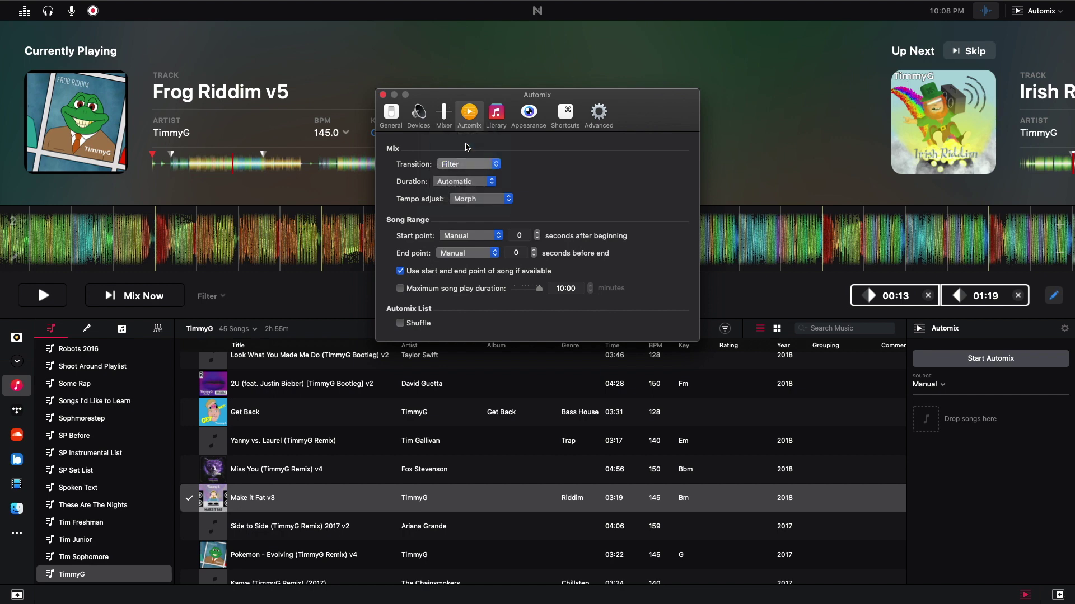
pyautogui.click(465, 182)
pyautogui.click(456, 190)
pyautogui.click(531, 184)
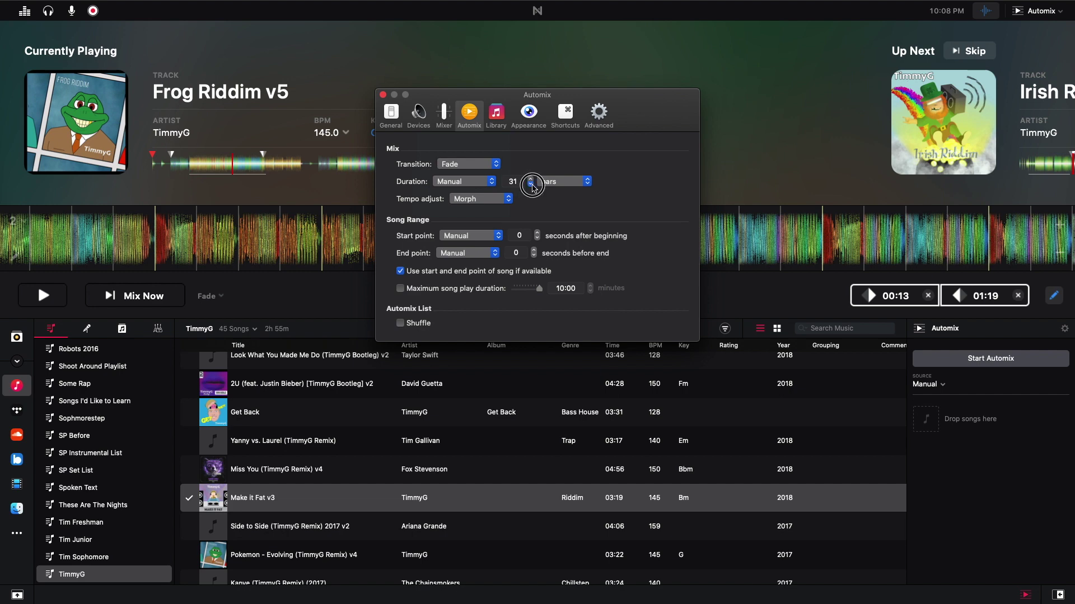
pyautogui.click(531, 184)
pyautogui.click(530, 185)
pyautogui.click(531, 185)
pyautogui.click(530, 185)
pyautogui.click(531, 185)
pyautogui.click(531, 185)
pyautogui.click(531, 185)
pyautogui.click(383, 95)
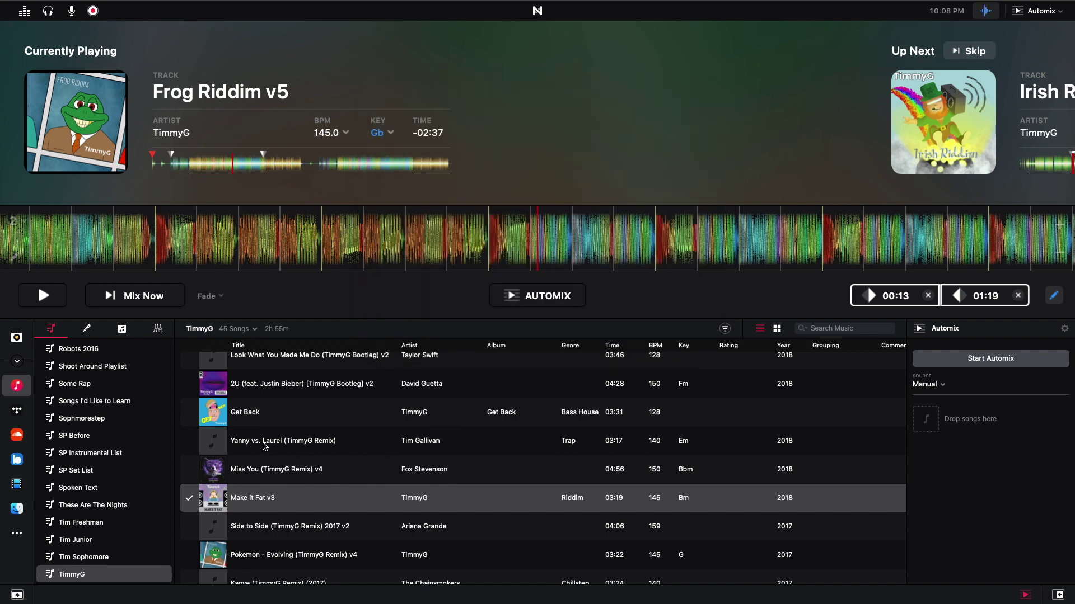
# Add Make it Fat v3 to the Automix queue, start Automix, and jump further into Frog Riddim v5
pyautogui.click(260, 500)
pyautogui.moveTo(260, 500); pyautogui.dragTo(952, 429)
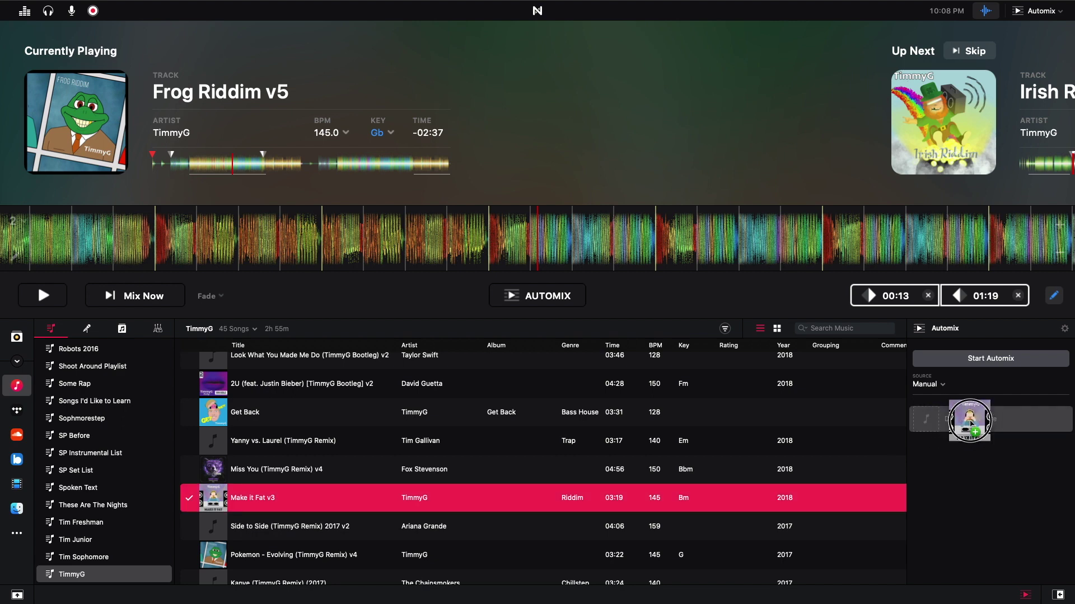
pyautogui.click(966, 358)
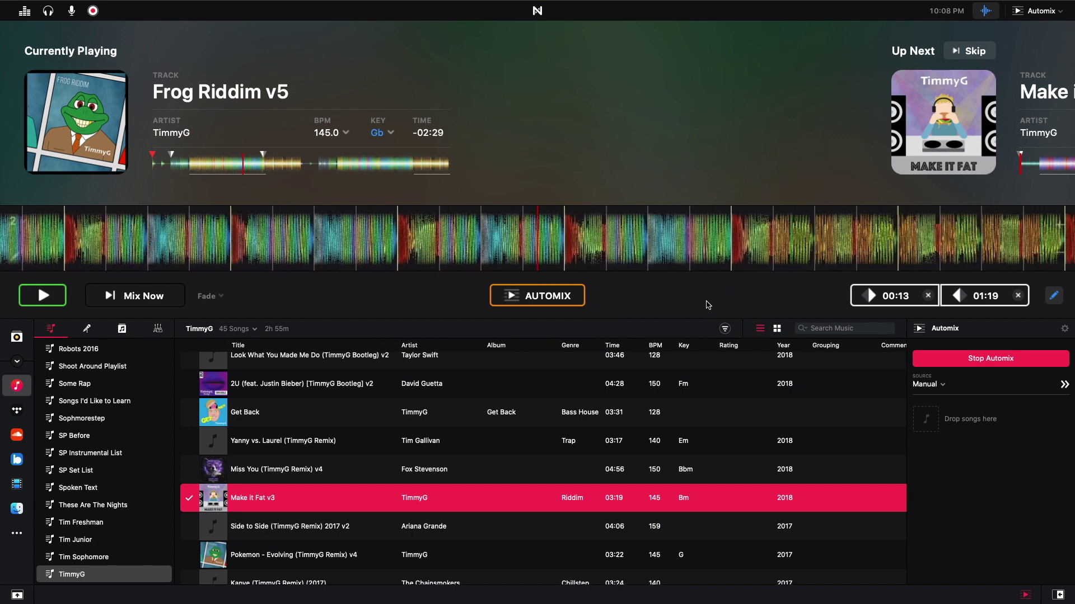
pyautogui.click(256, 164)
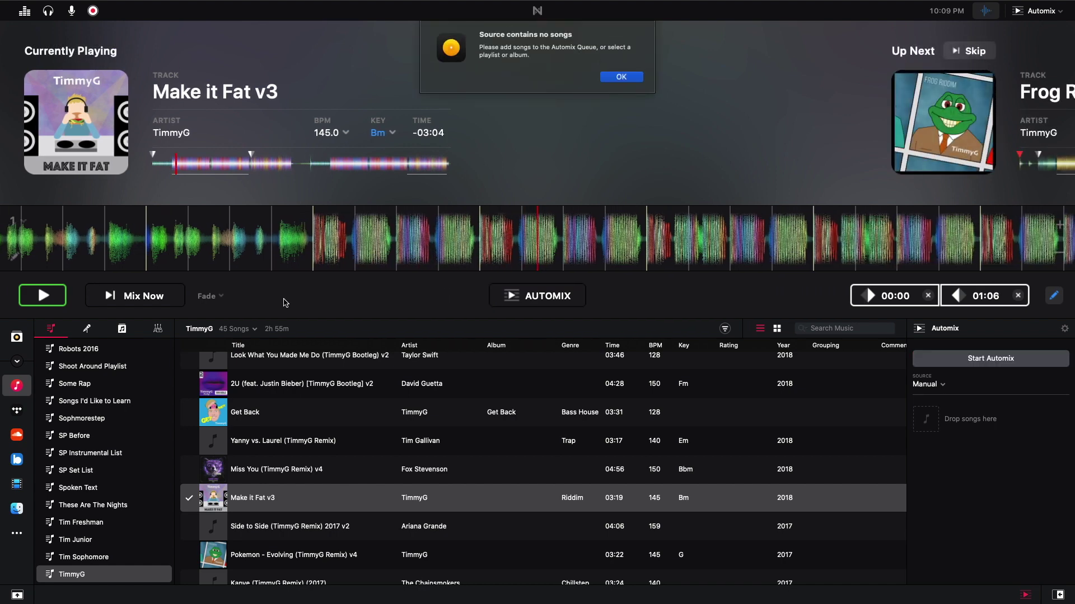
# Dismiss the empty-source warning and pause Make it Fat v3 near its start, at 3:05 remaining
pyautogui.click(620, 78)
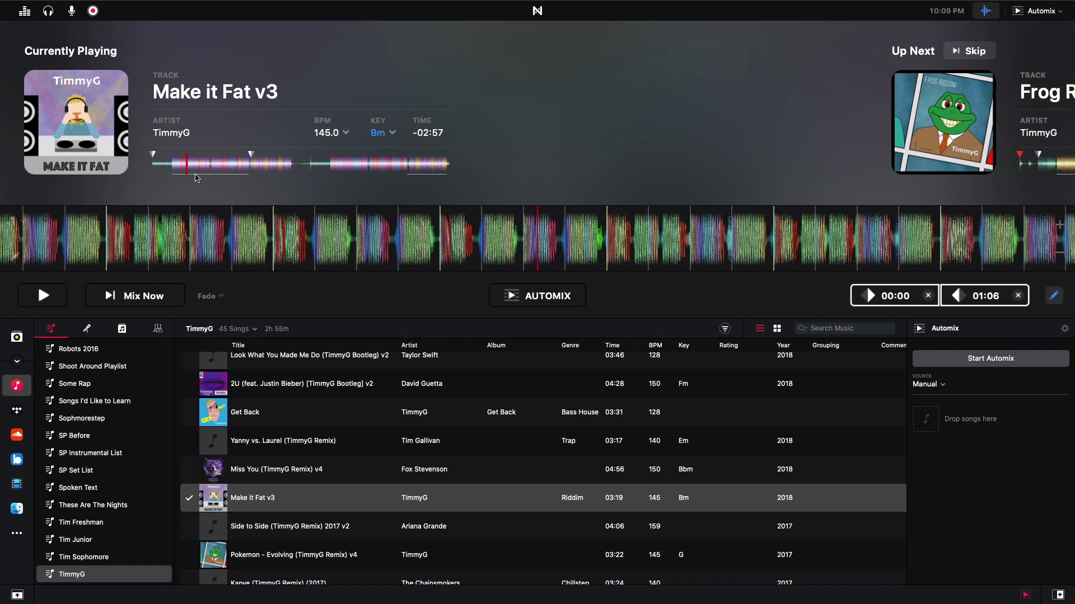
pyautogui.click(171, 170)
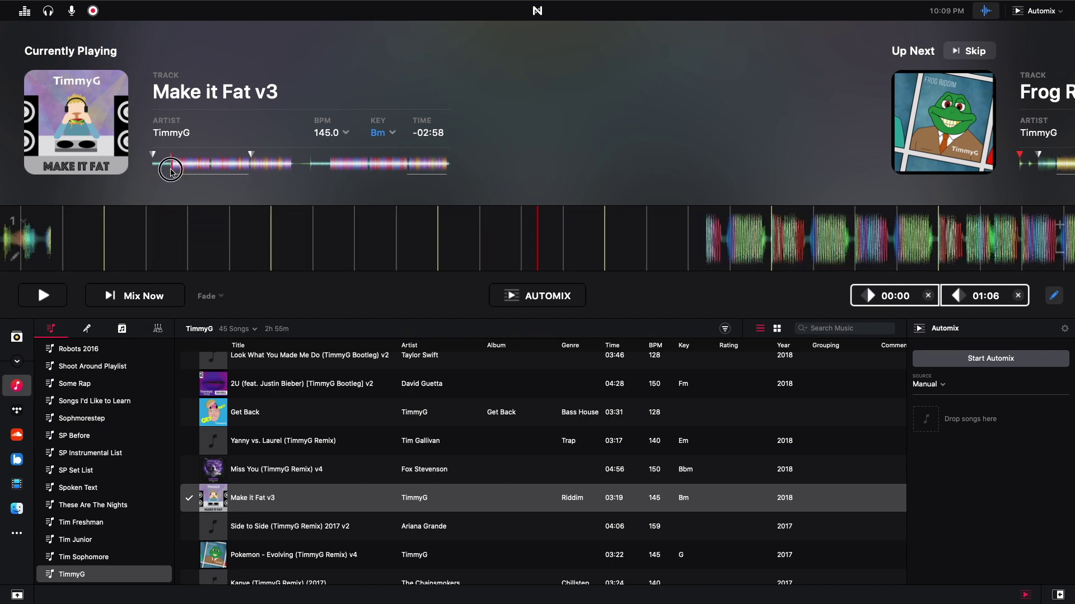
pyautogui.click(45, 297)
pyautogui.click(45, 297)
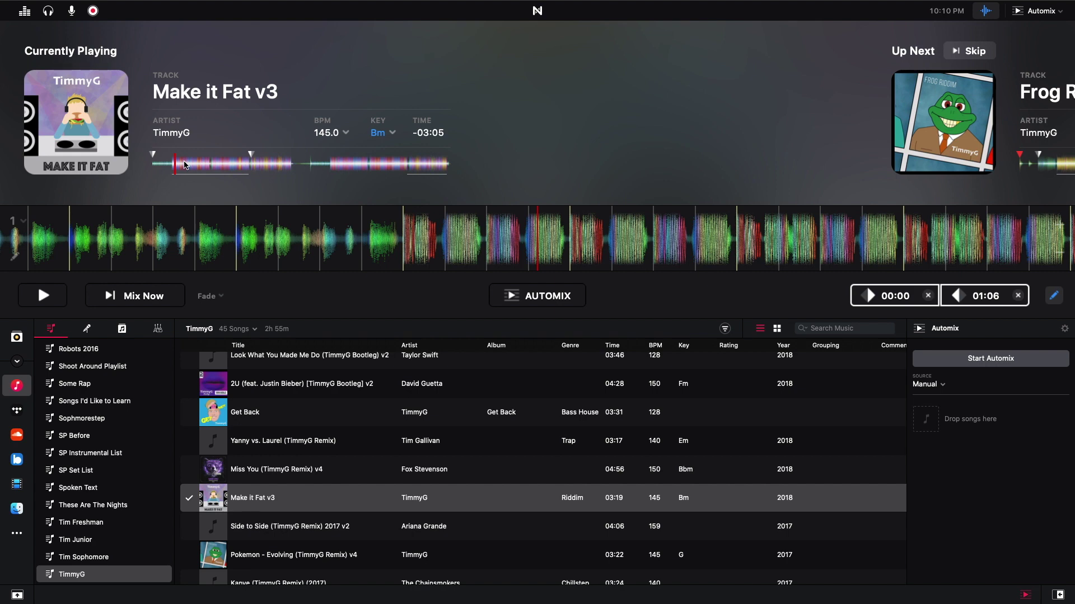
# Queue the seven newest tracks, Thumb War v5 through Frog Riddim v5, in Automix
pyautogui.scroll(10, 263, 358)
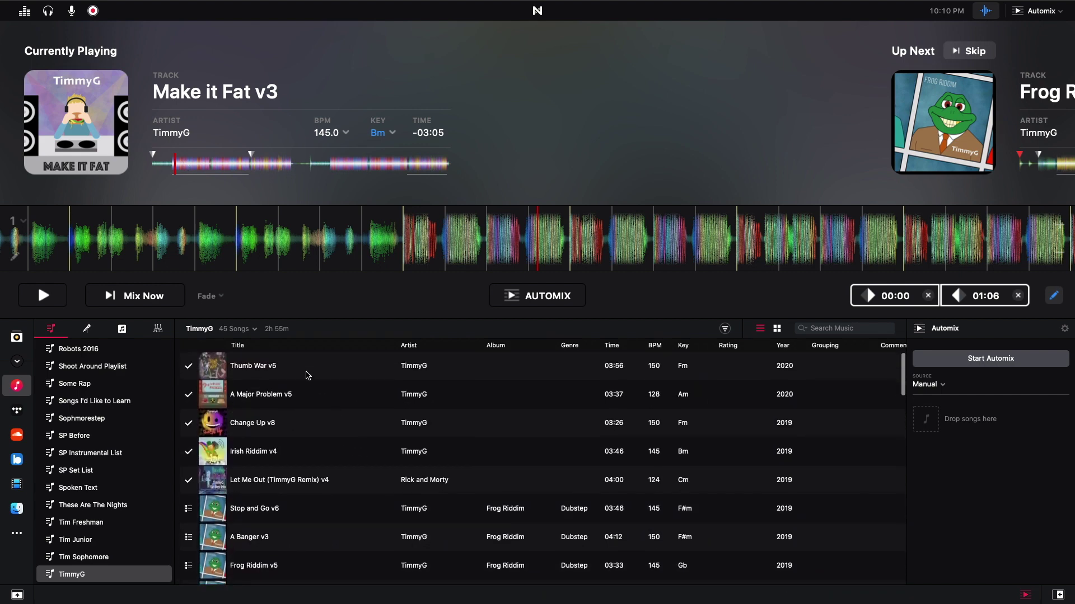
pyautogui.click(305, 374)
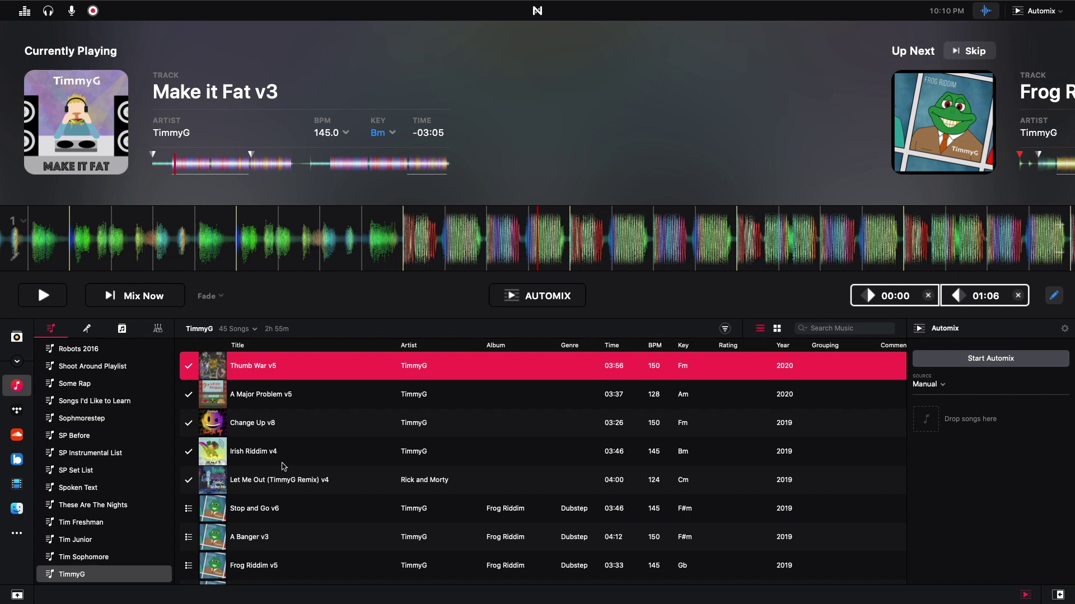
pyautogui.press('Down')
pyautogui.press('Down')
pyautogui.press('Down')
pyautogui.press('Down')
pyautogui.press('Down')
pyautogui.press('Down')
pyautogui.press('Down')
pyautogui.press('Down')
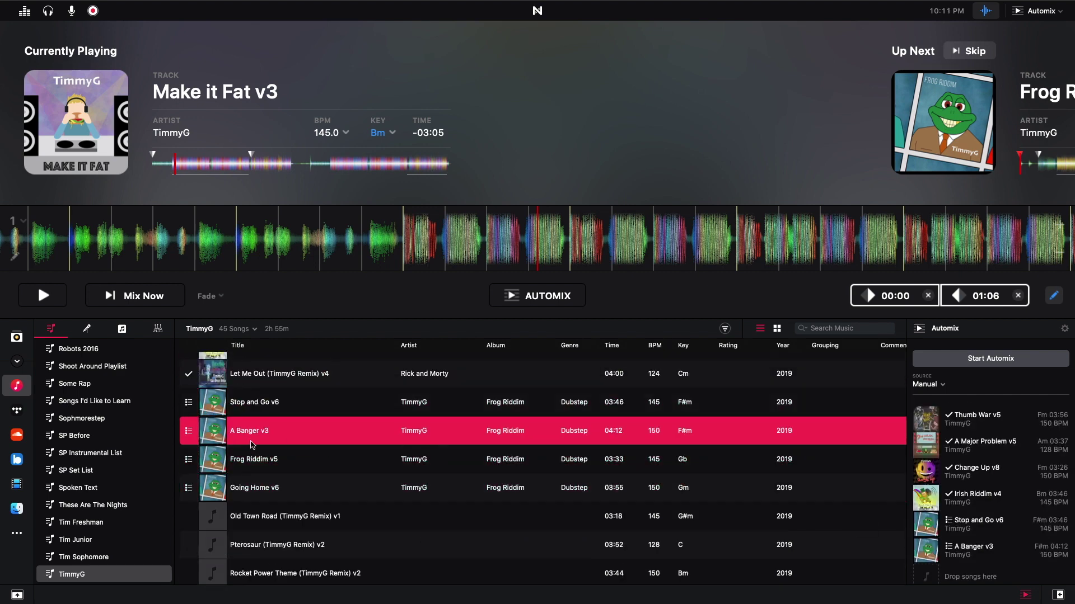
pyautogui.press('Down')
pyautogui.press('Down')
pyautogui.press('Down')
pyautogui.press('Down')
pyautogui.press('Down')
pyautogui.press('Down')
pyautogui.press('Down')
pyautogui.press('Down')
pyautogui.press('Down')
pyautogui.press('Down')
pyautogui.press('Down')
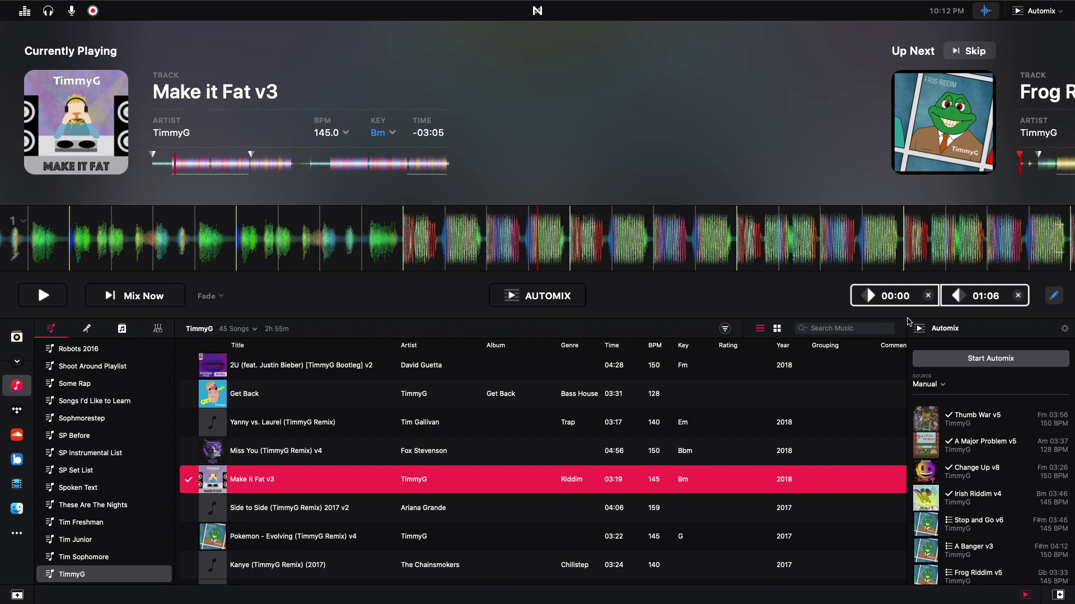
pyautogui.click(1042, 18)
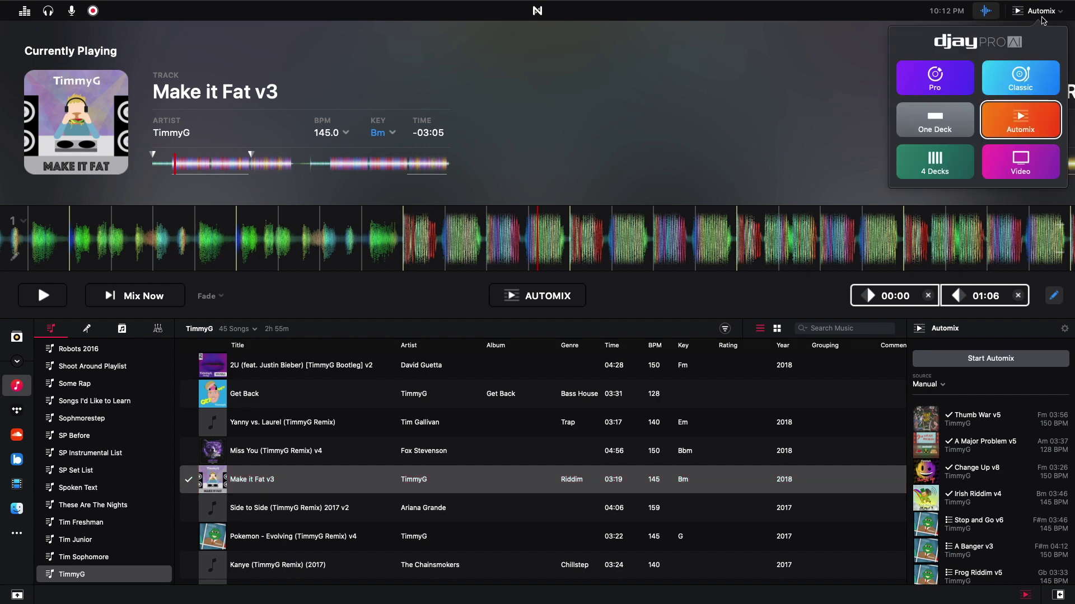
# Switch to the two-deck Pro layout with Make it Fat v3 and Frog Riddim v5 side by side
pyautogui.click(939, 84)
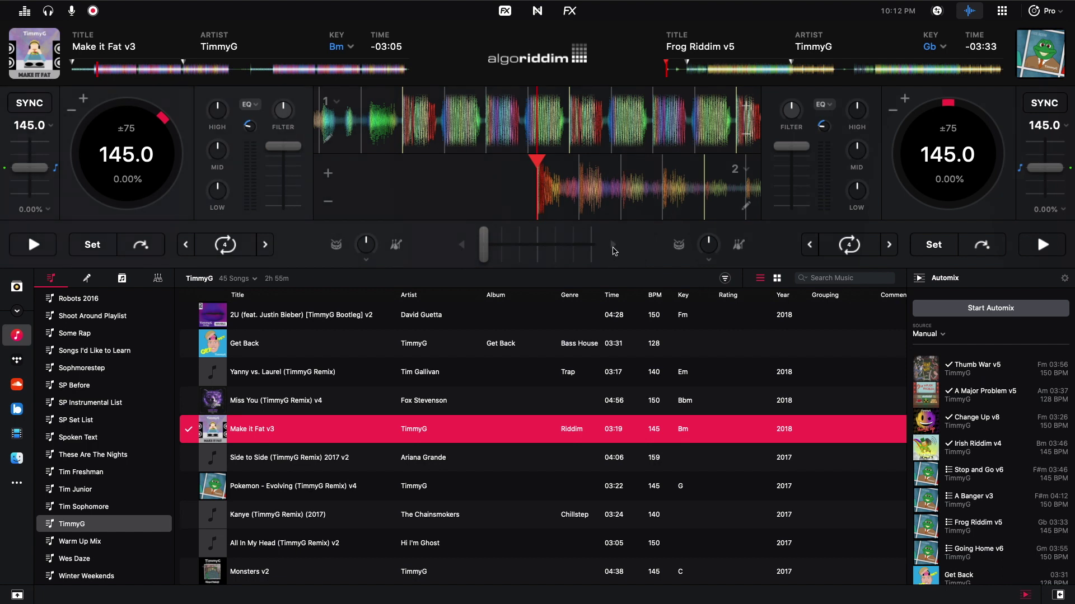
pyautogui.click(1035, 14)
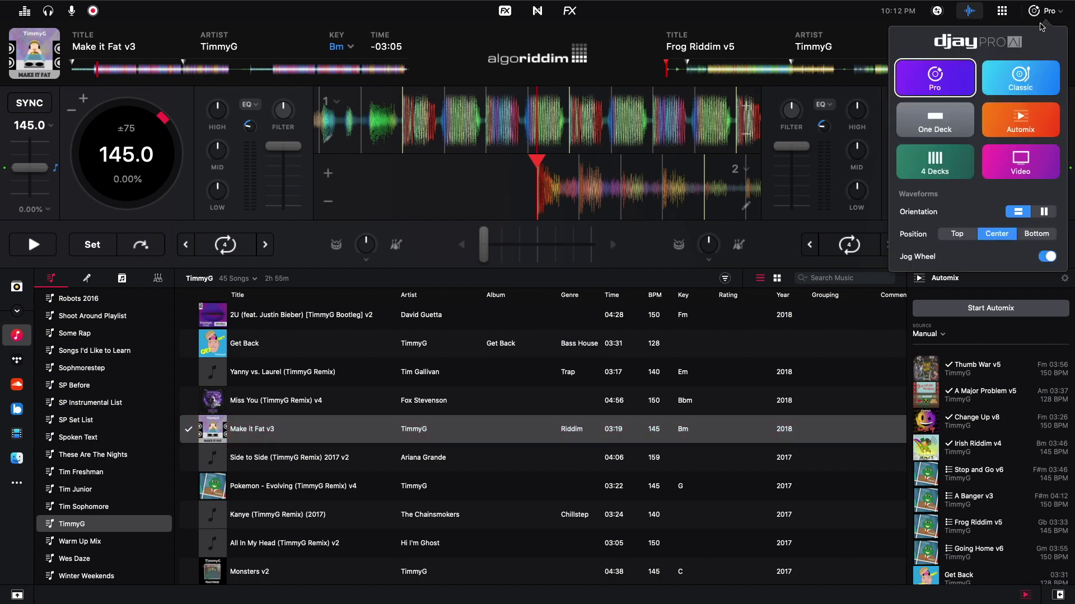
pyautogui.click(1019, 115)
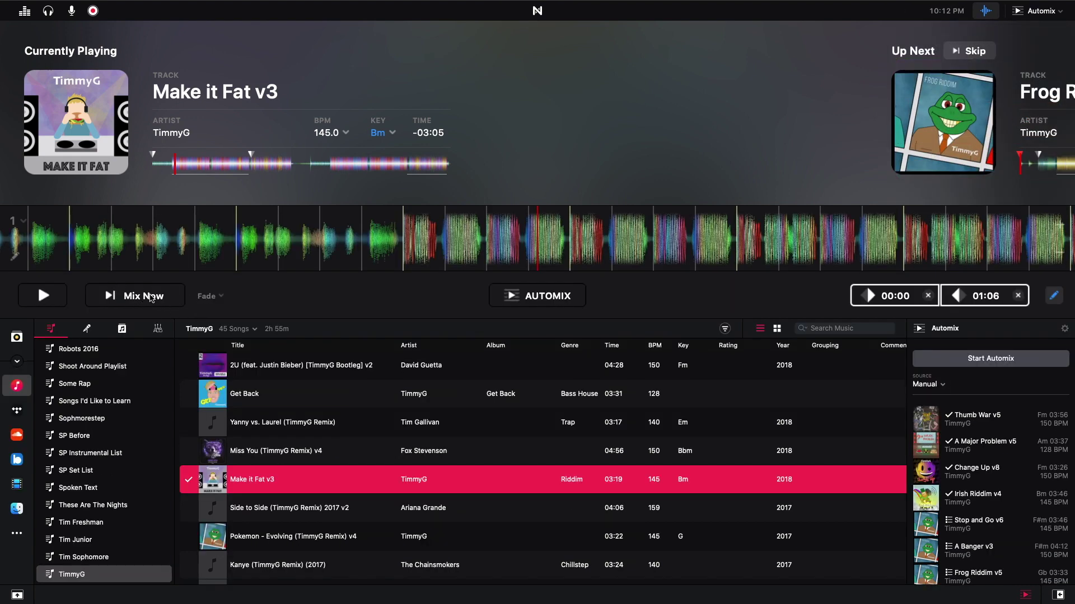
pyautogui.click(1039, 14)
pyautogui.click(933, 81)
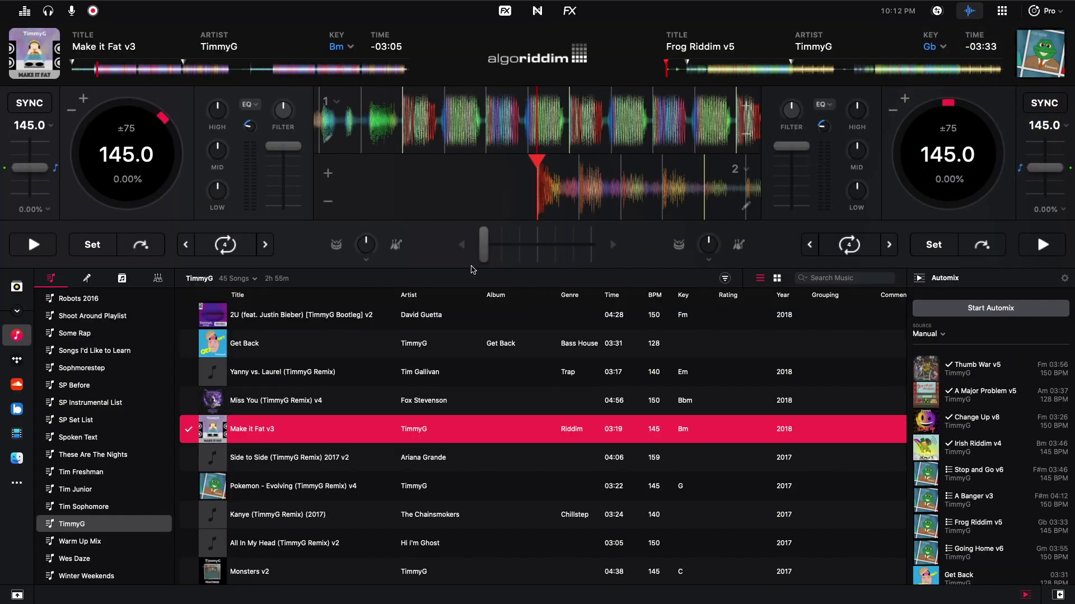
# In Automix preferences, set Transition and Duration to Automatic, keep Tempo adjust on Morph
pyautogui.click(1064, 279)
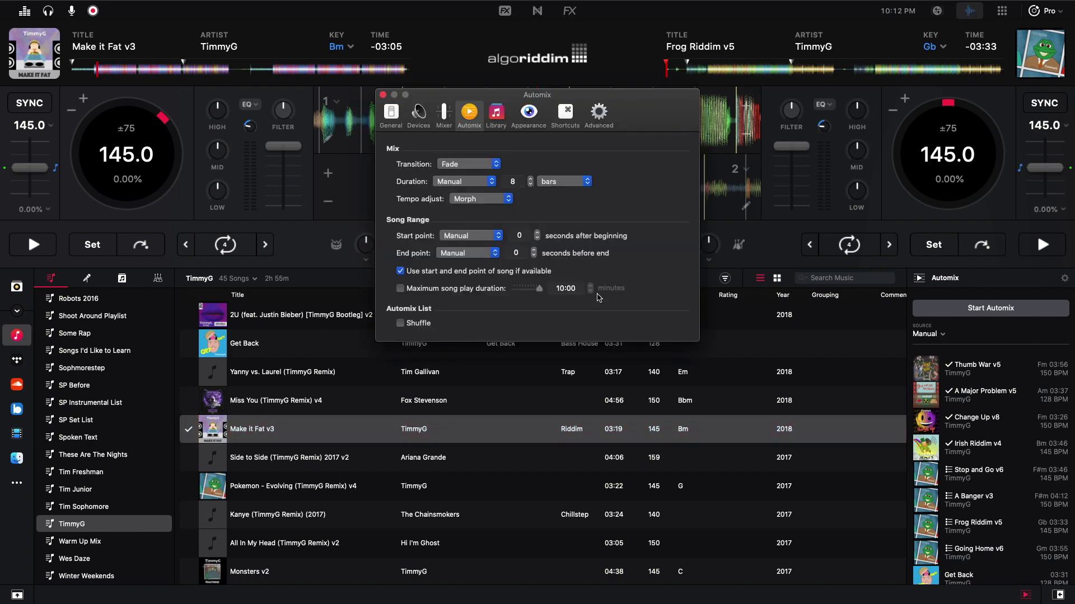
pyautogui.moveTo(547, 98); pyautogui.dragTo(636, 286)
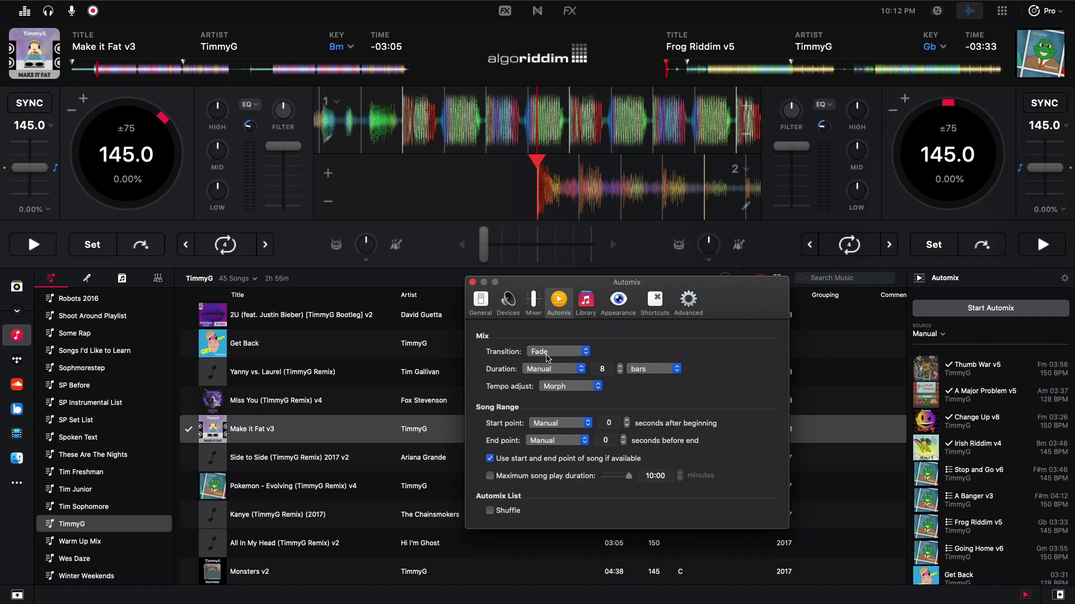
pyautogui.click(565, 357)
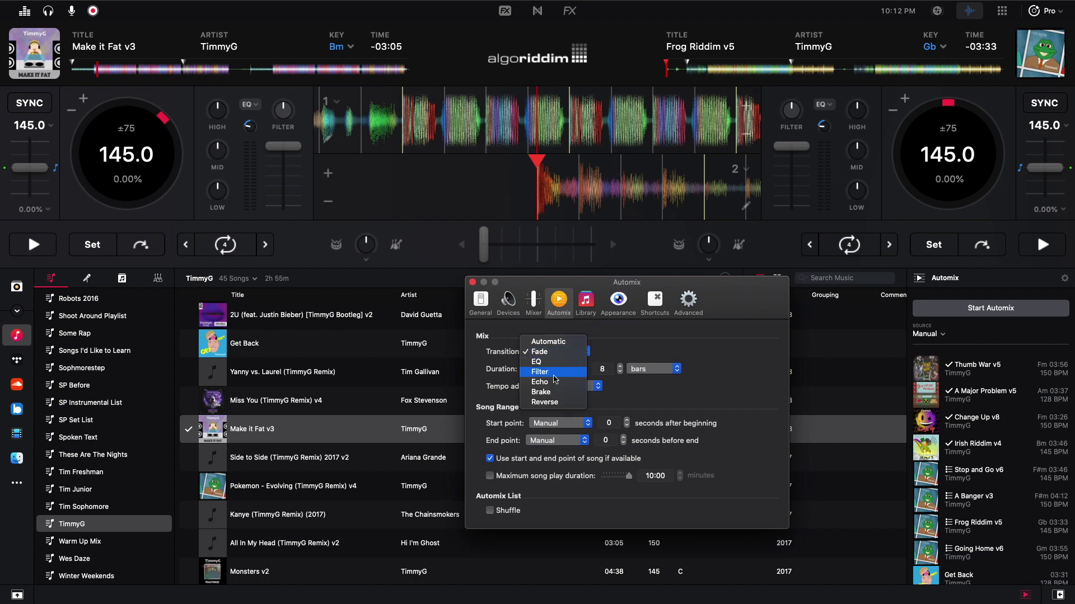
pyautogui.click(560, 343)
pyautogui.click(560, 371)
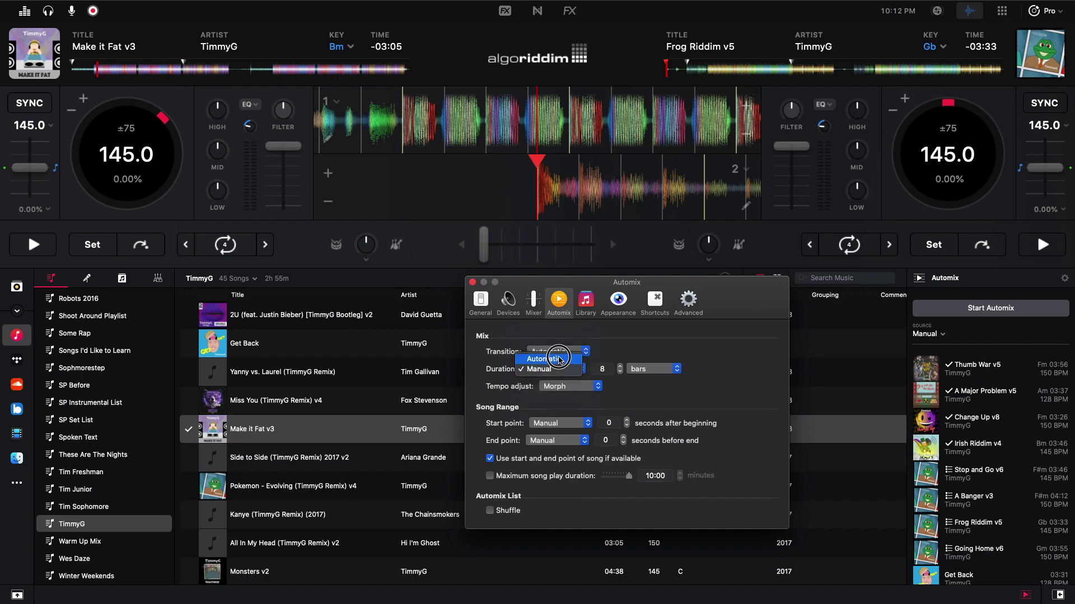
pyautogui.click(562, 360)
pyautogui.click(560, 387)
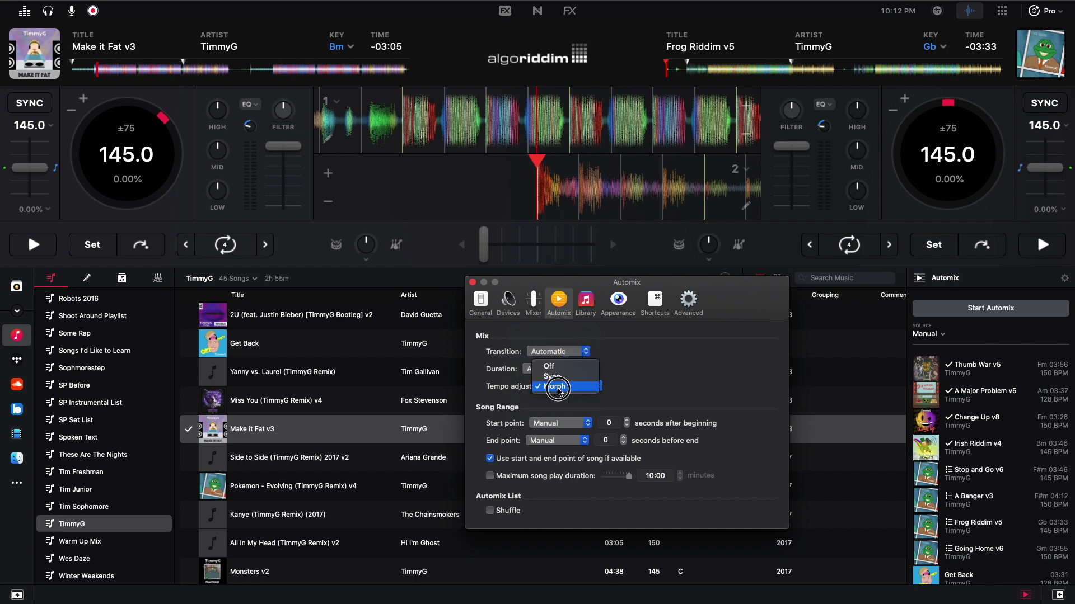
pyautogui.click(560, 389)
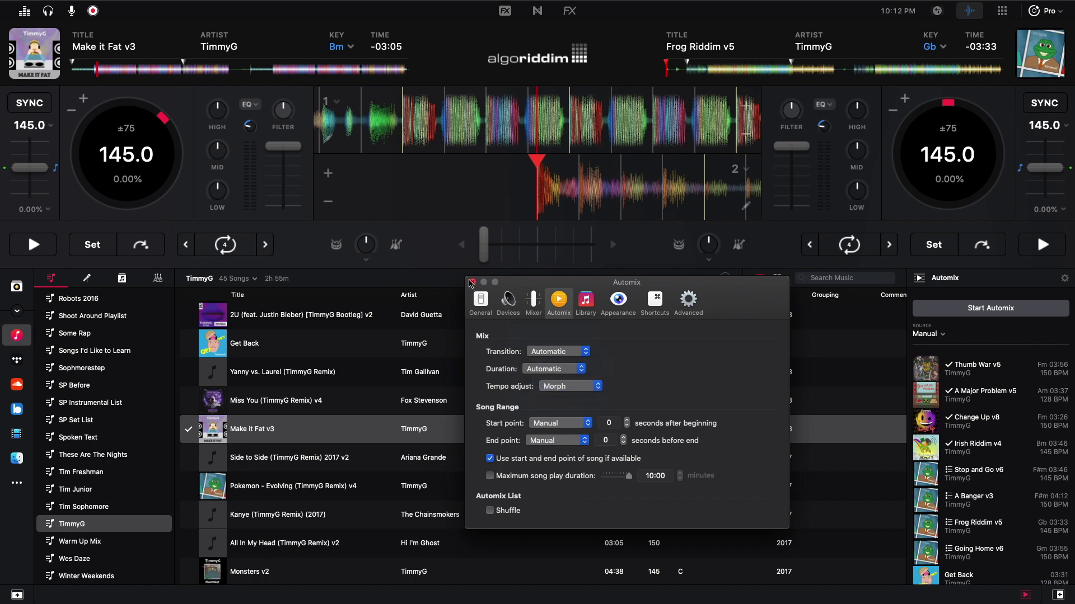
pyautogui.click(473, 283)
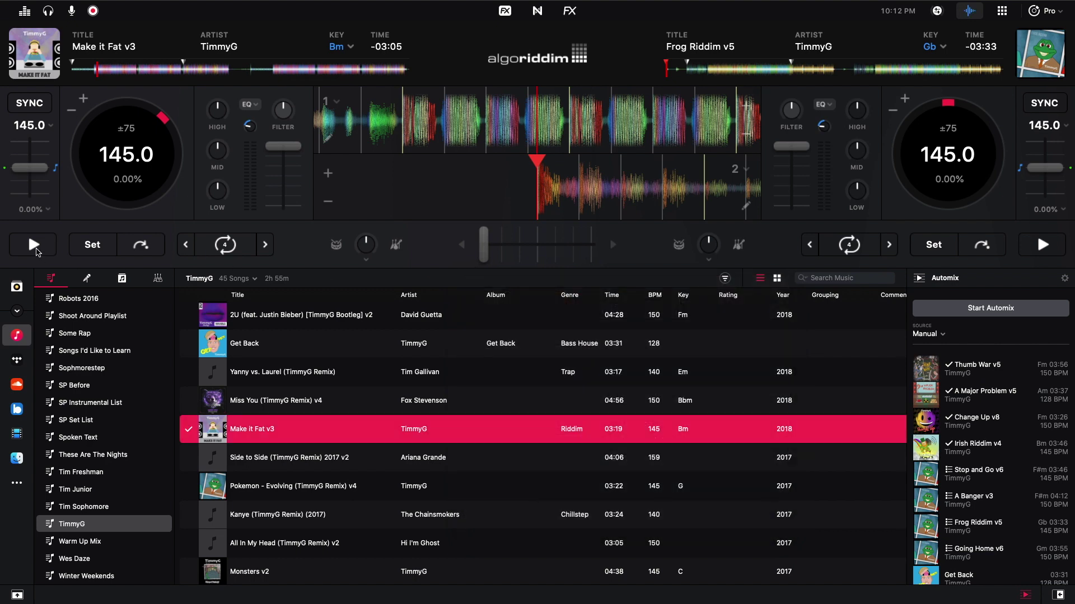
# Start Make it Fat v3 on deck 1 so both decks play synced at 145 BPM
pyautogui.click(33, 245)
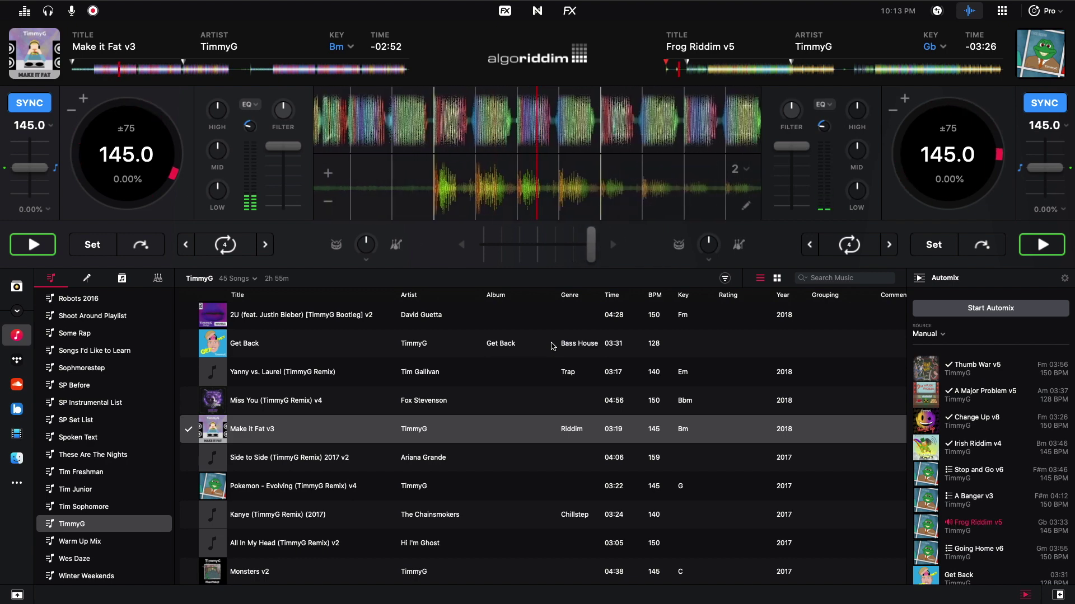
pyautogui.scroll(2, 552, 346)
pyautogui.scroll(-3, 551, 346)
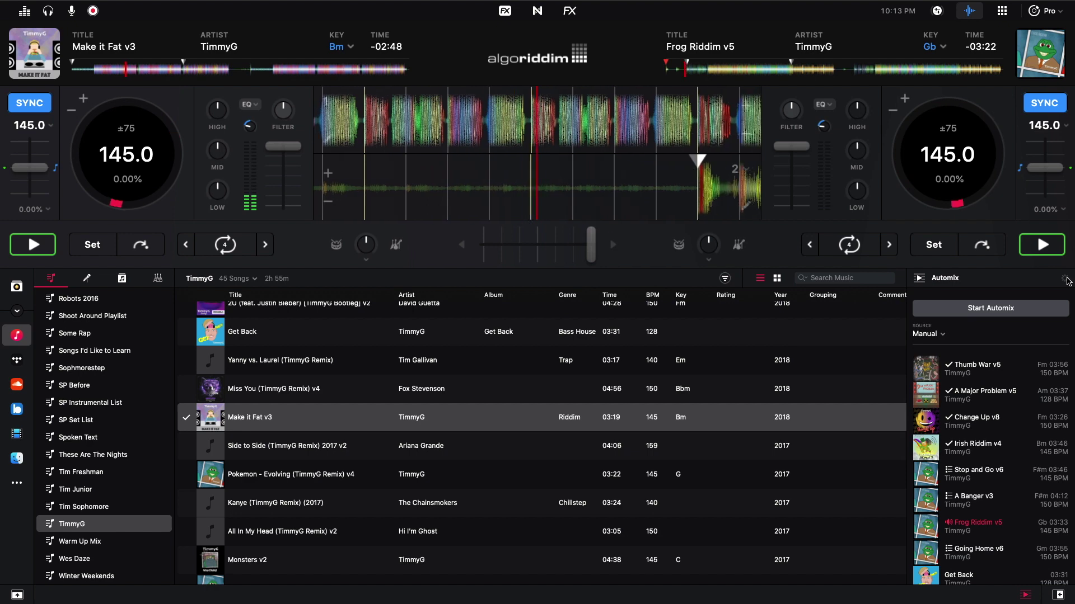
# Set the Automix transition to EQ, keeping the duration on Automatic
pyautogui.click(1064, 278)
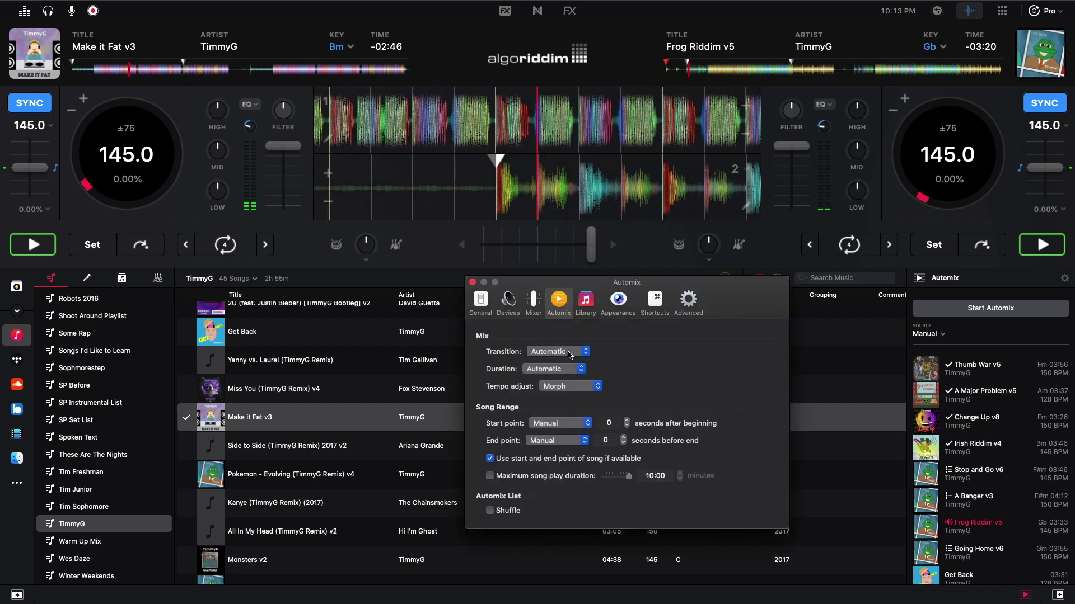
pyautogui.click(545, 353)
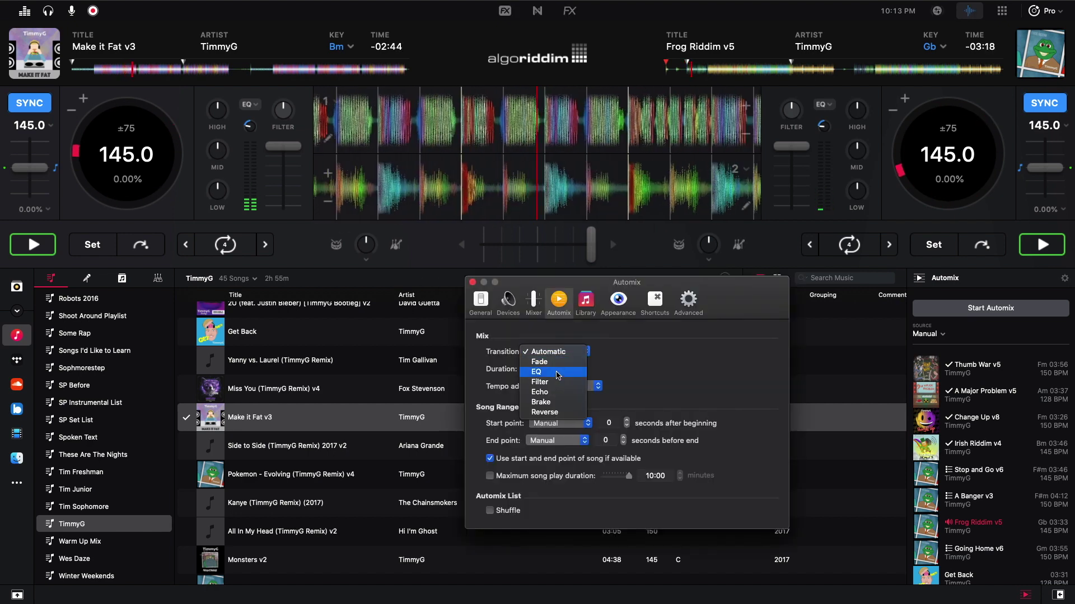
pyautogui.click(554, 374)
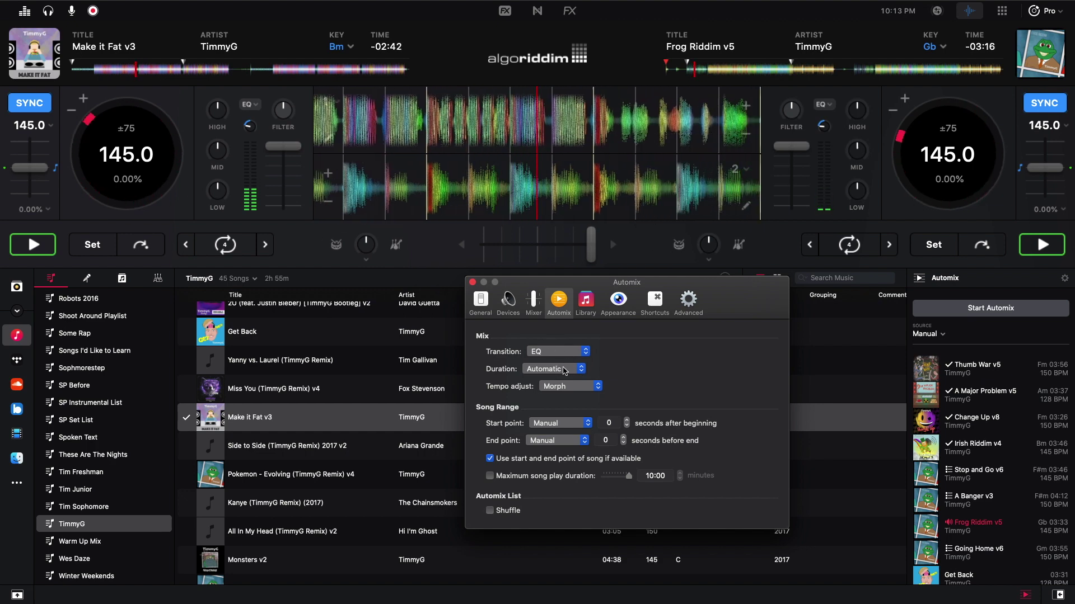
pyautogui.click(564, 369)
pyautogui.click(563, 369)
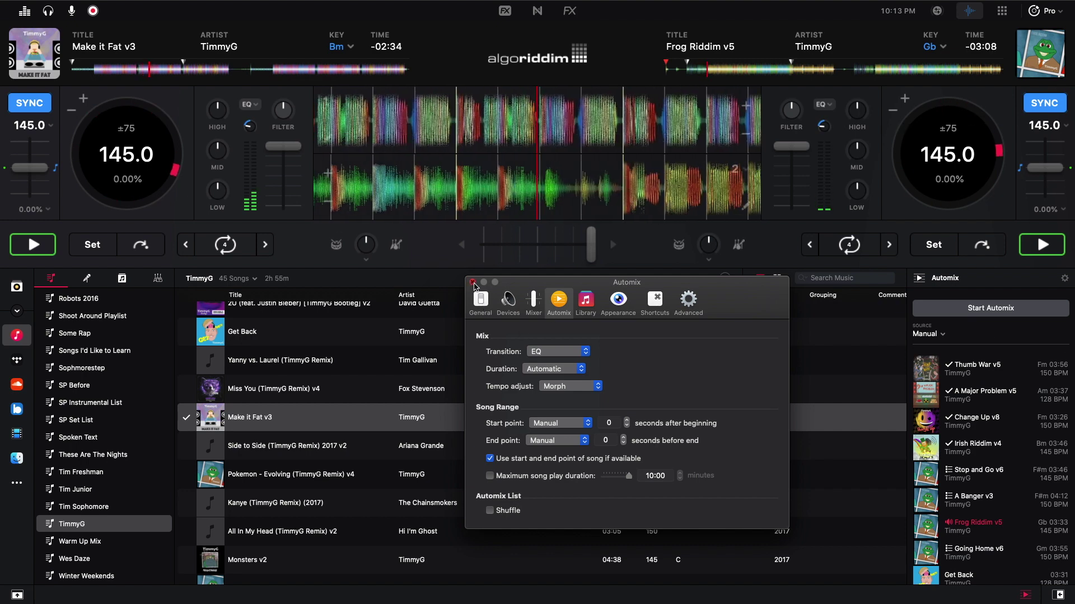
pyautogui.press('super+w')
# Start Automix on the queued tracks and keep its preferences open beside the library
pyautogui.click(970, 310)
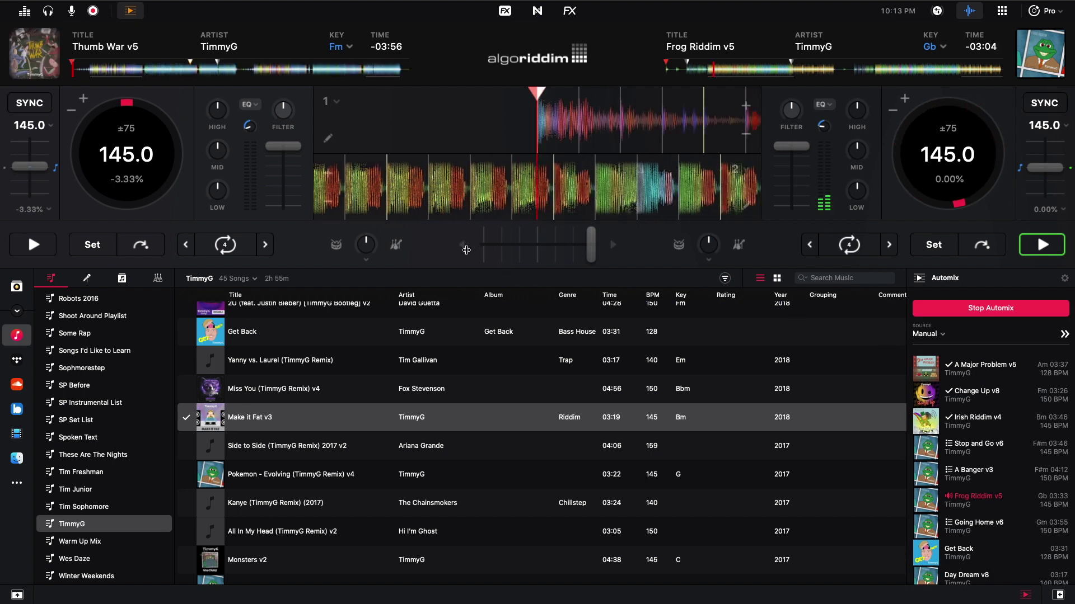
pyautogui.click(1062, 278)
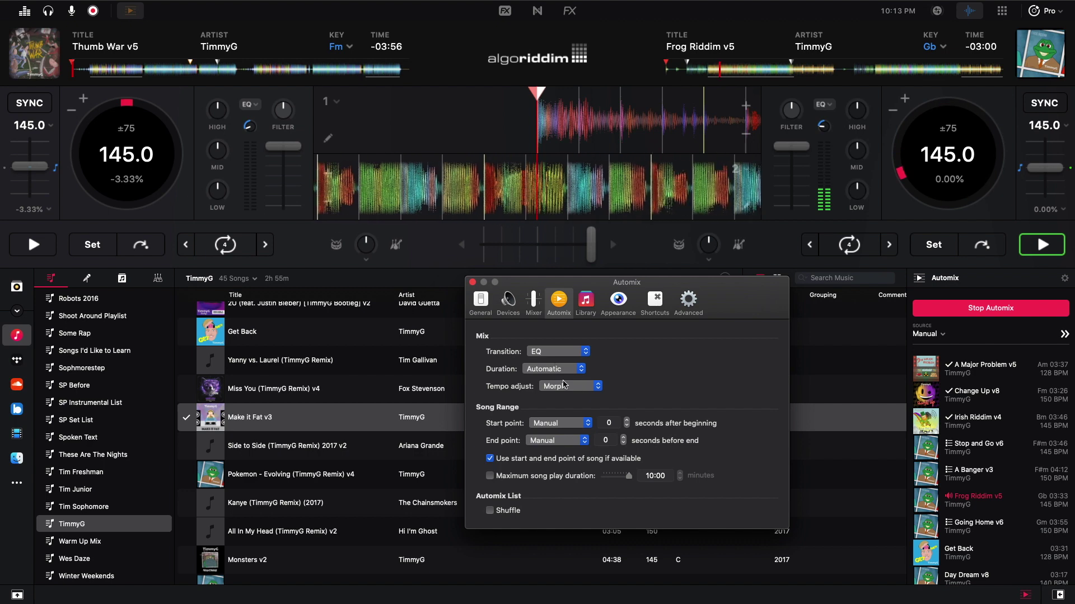
pyautogui.moveTo(515, 291); pyautogui.dragTo(625, 303)
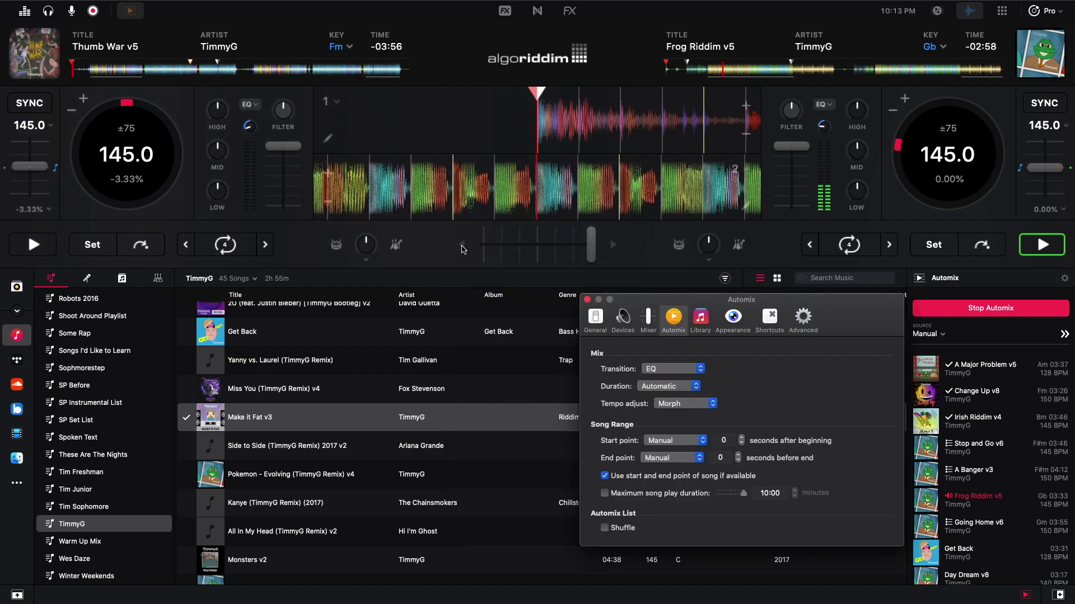
pyautogui.click(462, 248)
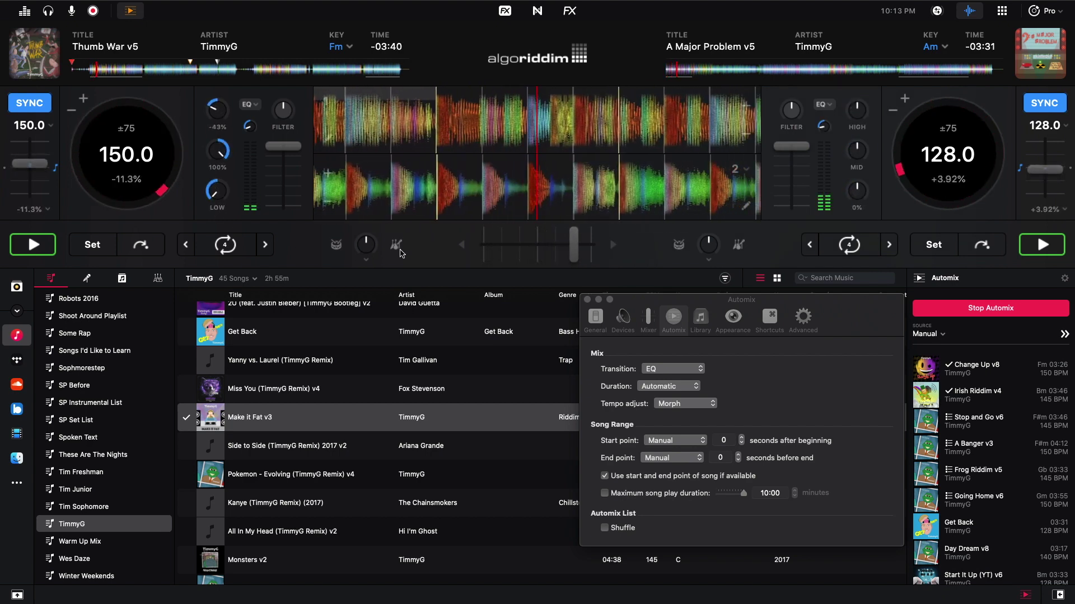
# Pick Filter as the Automix transition while the mix moves into Change Up v8
pyautogui.click(674, 368)
pyautogui.click(660, 380)
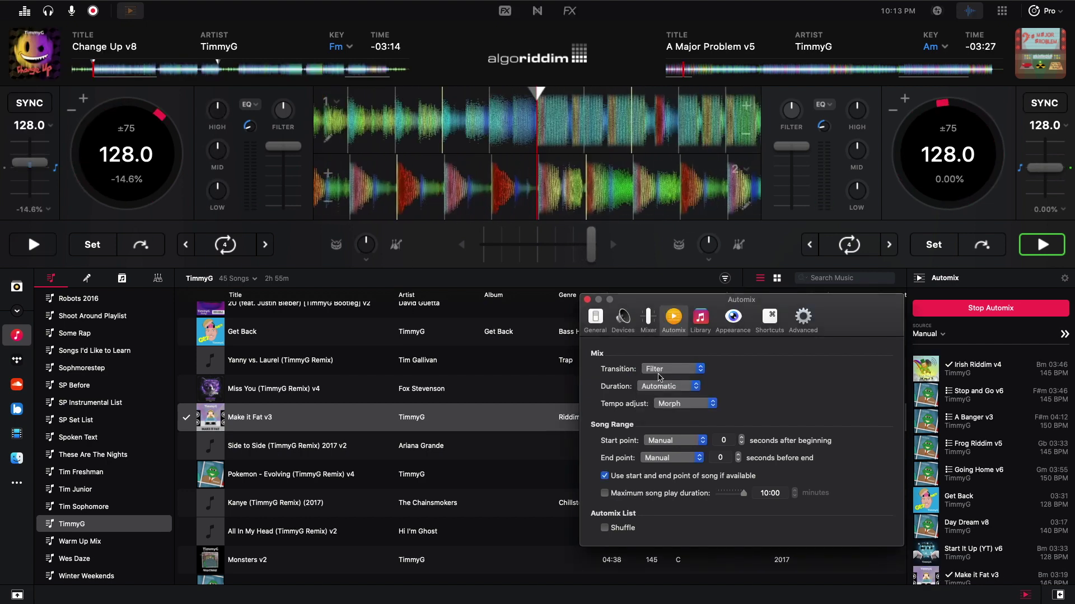
pyautogui.click(462, 249)
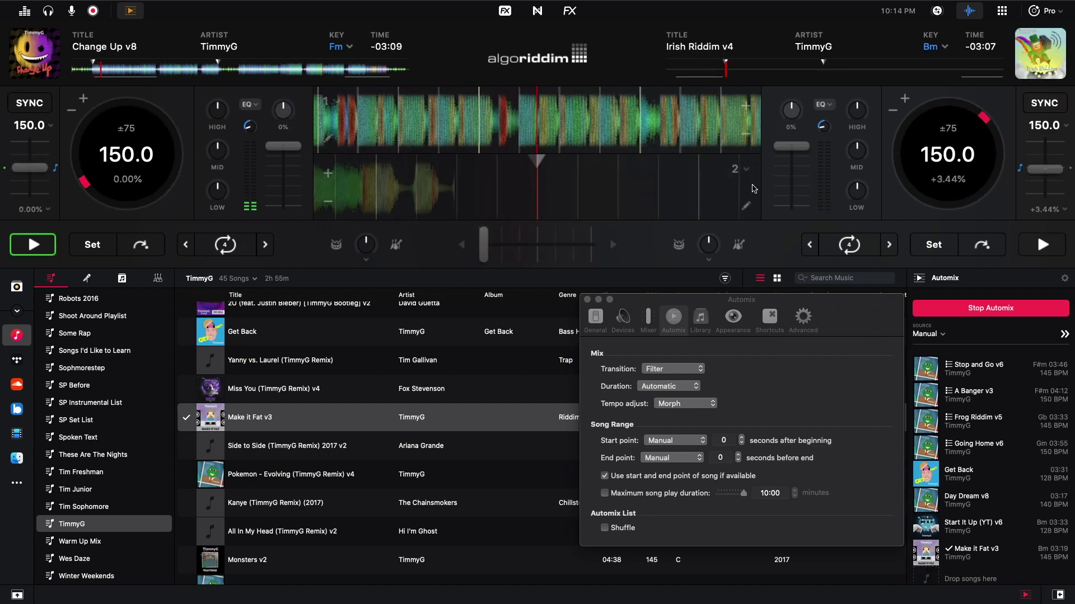
# Set the Automix transition to Echo
pyautogui.click(691, 372)
pyautogui.click(670, 381)
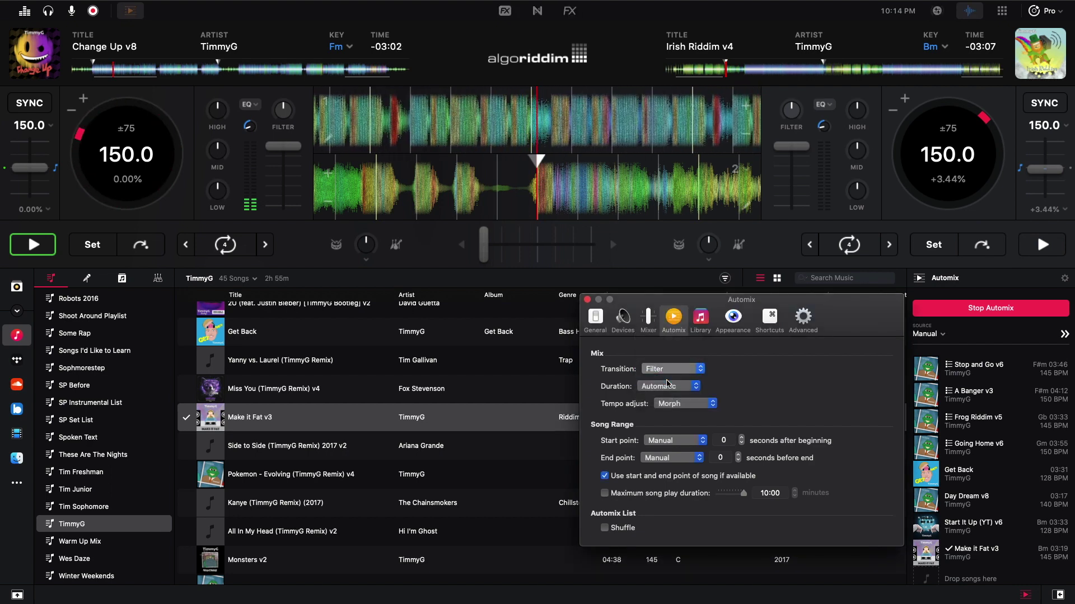
pyautogui.click(616, 250)
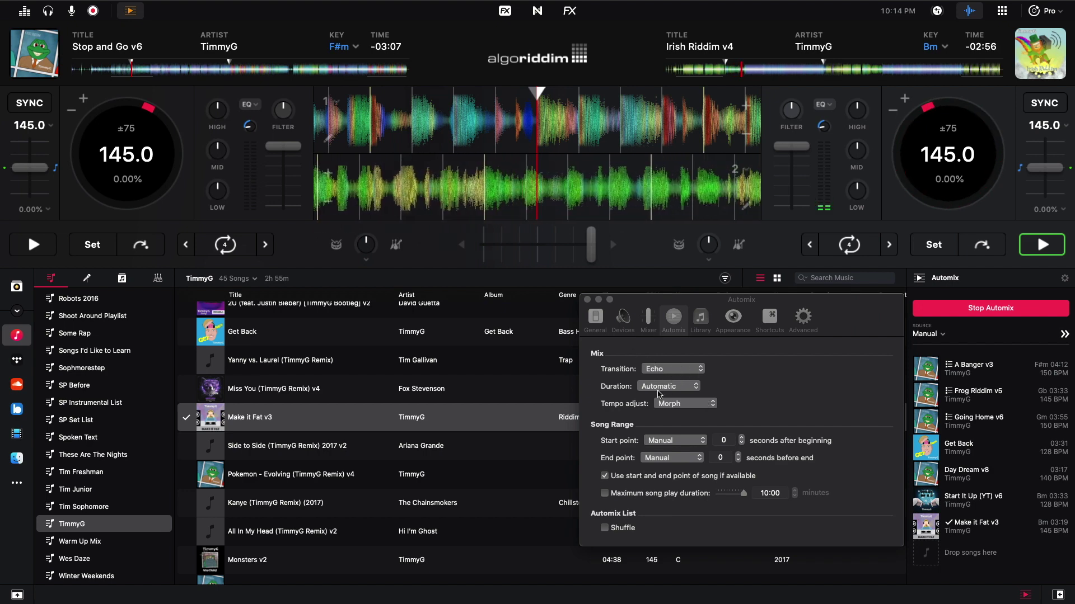
# Change the Automix transition to Brake
pyautogui.click(668, 342)
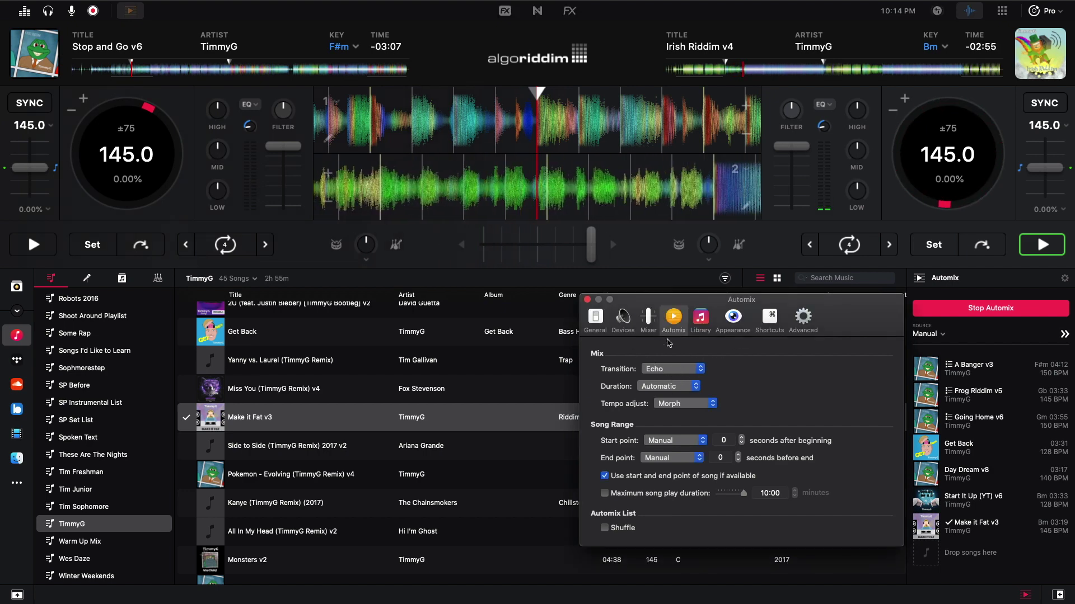
pyautogui.click(675, 368)
pyautogui.click(675, 381)
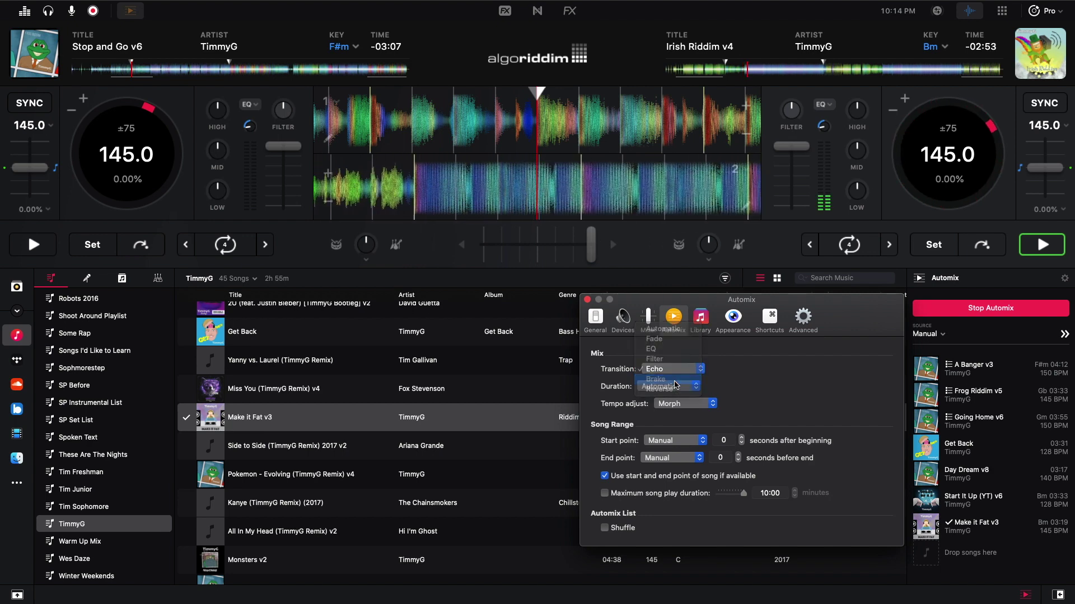
pyautogui.click(461, 244)
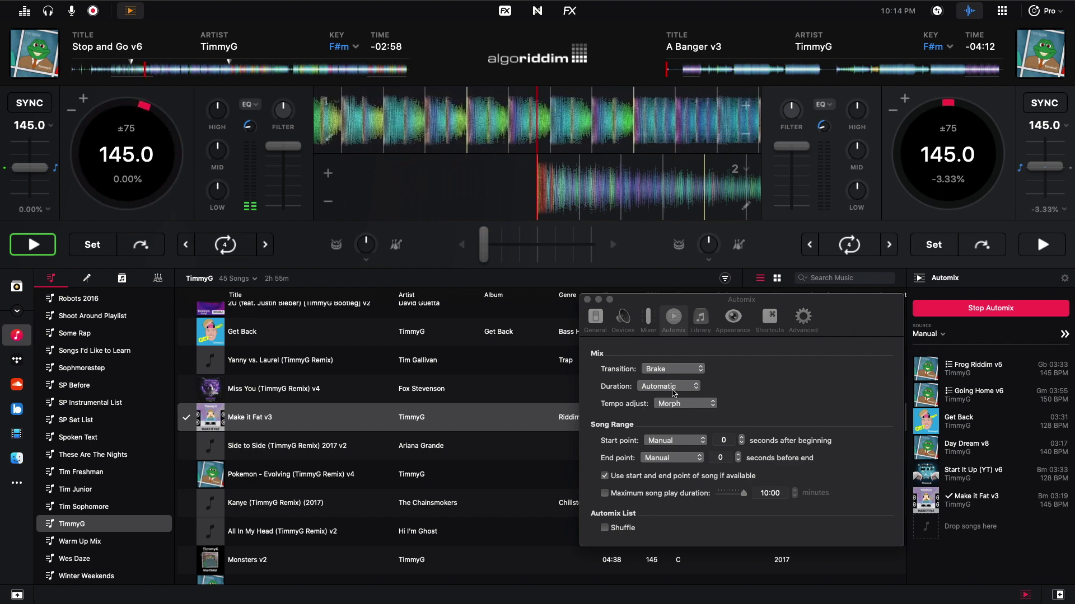
# Change the Automix transition to Reverse
pyautogui.click(678, 370)
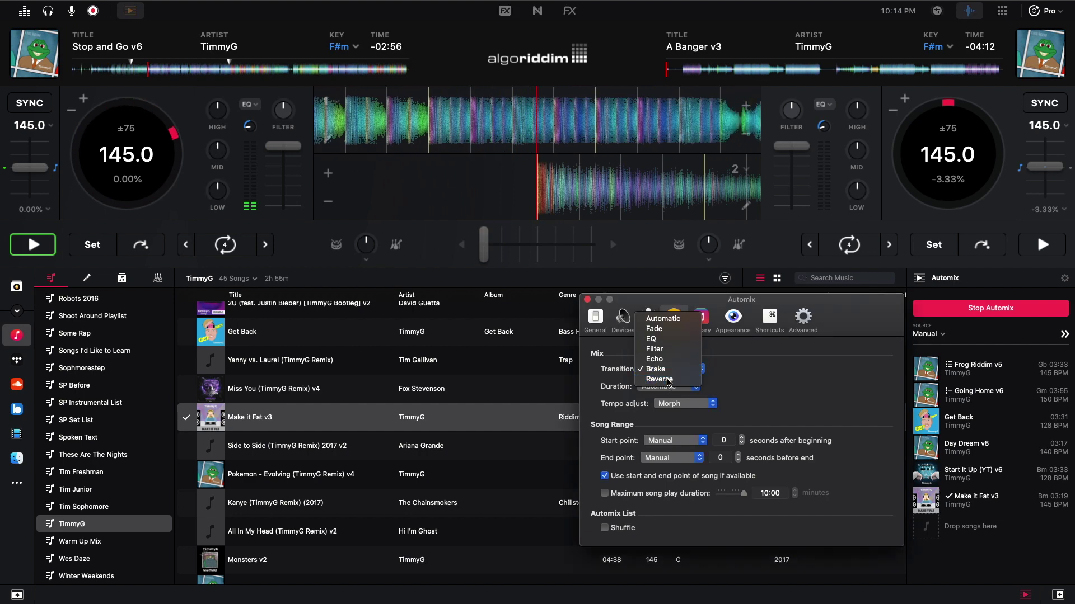
pyautogui.click(659, 379)
pyautogui.click(615, 247)
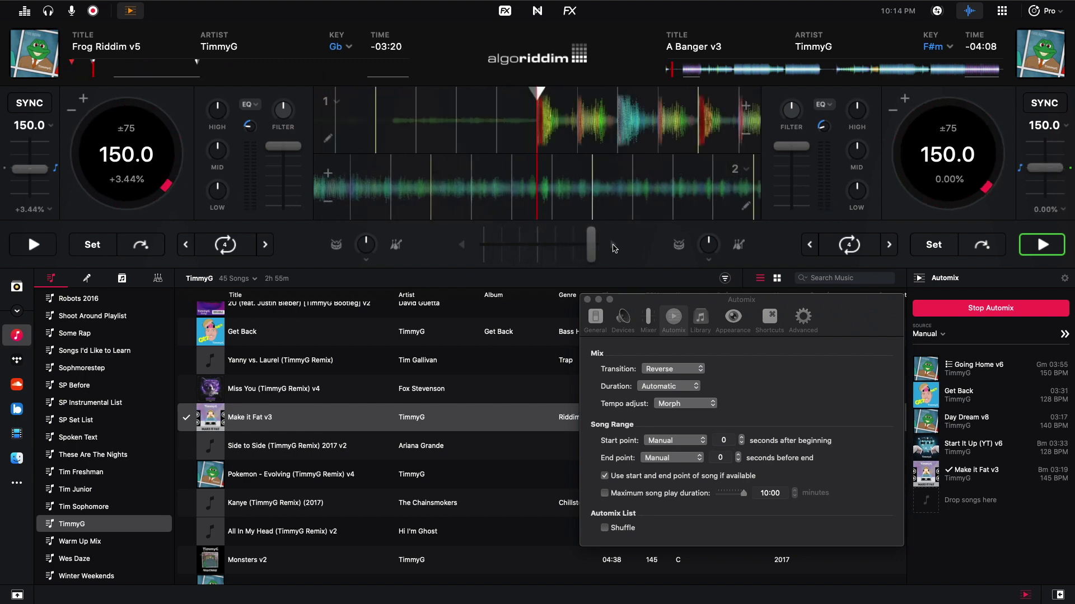
# Set Automix Transition to Automatic and Duration to Manual at 2 bars
pyautogui.click(654, 370)
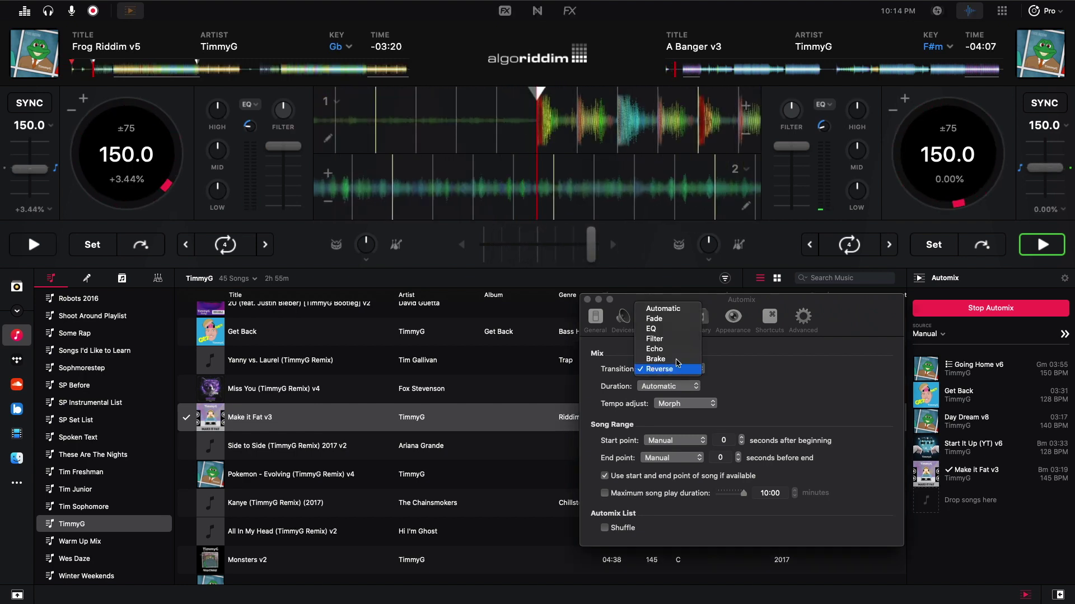
pyautogui.click(666, 309)
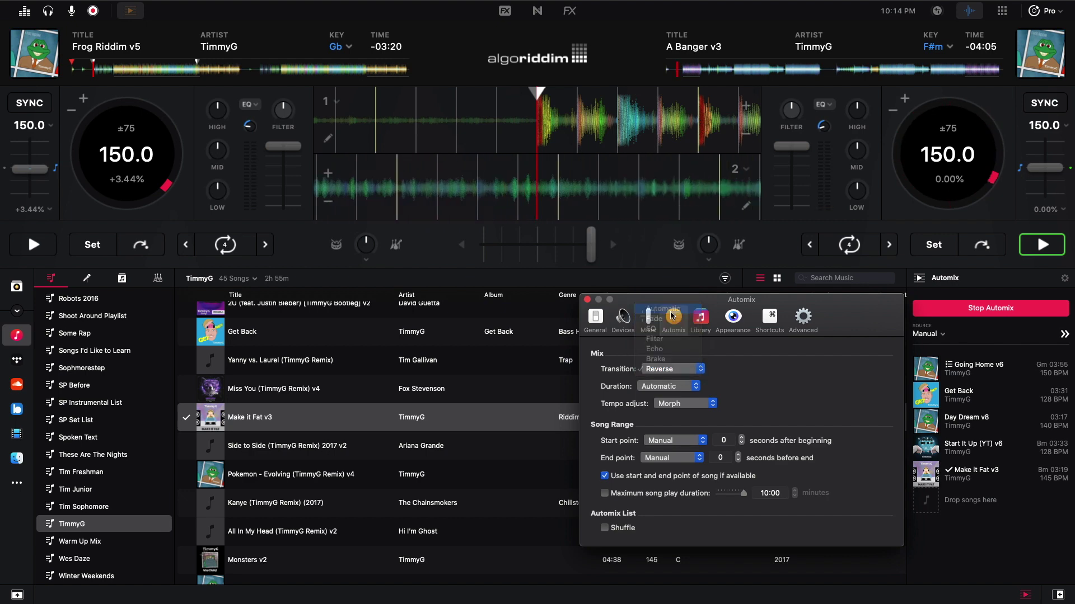
pyautogui.click(675, 392)
pyautogui.click(672, 398)
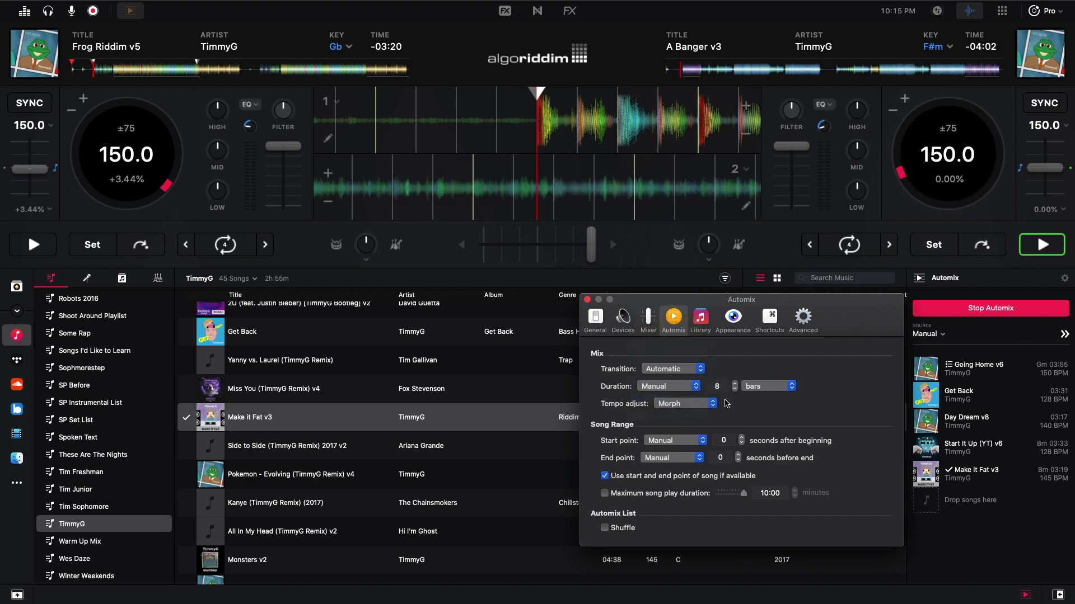
pyautogui.click(734, 390)
pyautogui.click(734, 390)
pyautogui.click(734, 389)
pyautogui.click(733, 390)
pyautogui.click(734, 390)
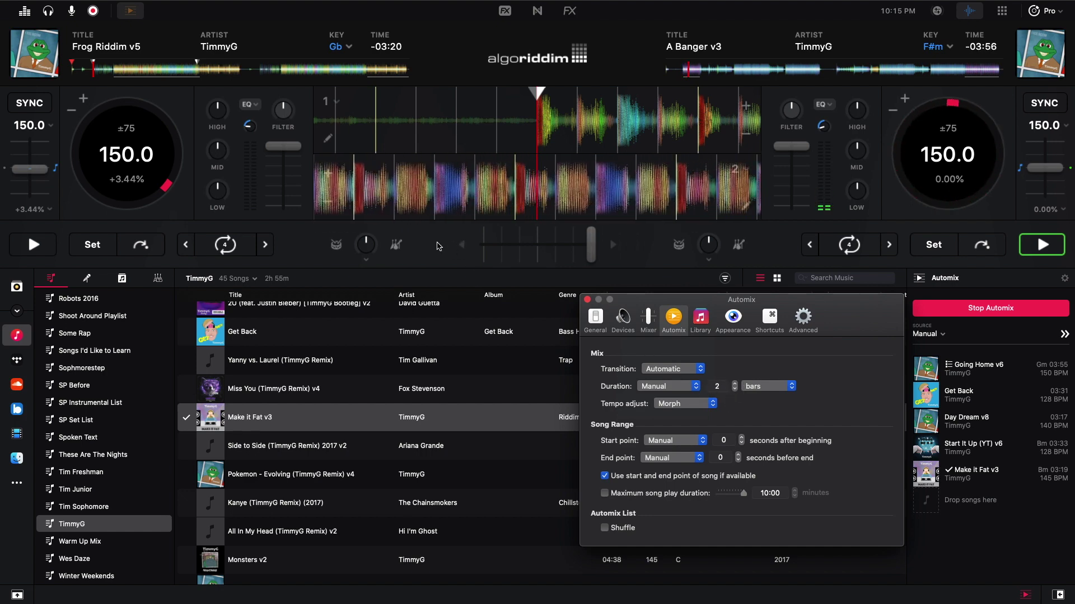
pyautogui.click(464, 249)
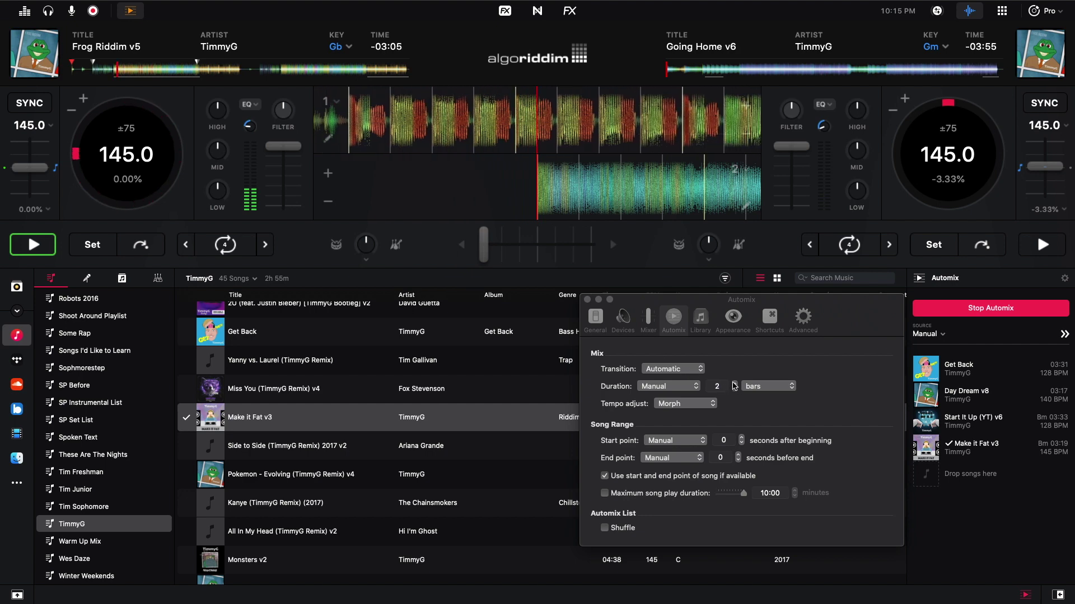
# Raise the manual Automix duration from 2 to 16 bars
pyautogui.click(735, 384)
pyautogui.click(735, 384)
pyautogui.click(735, 384)
pyautogui.click(735, 384)
pyautogui.click(735, 384)
pyautogui.click(735, 384)
pyautogui.click(735, 384)
pyautogui.click(735, 384)
pyautogui.click(615, 245)
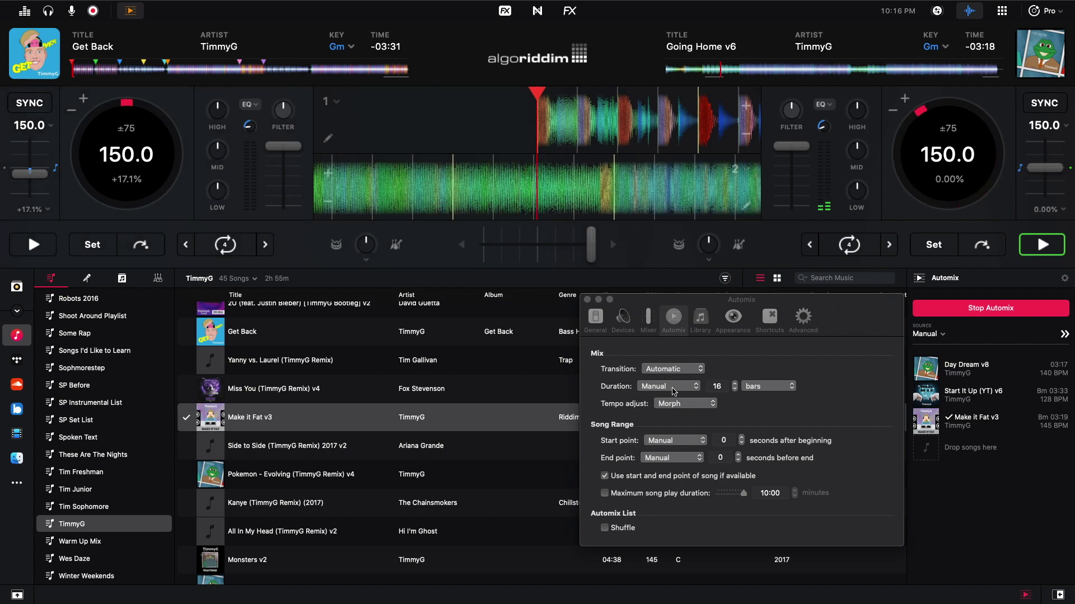
# Switch the Automix Tempo adjust setting from Morph to Sync
pyautogui.click(676, 404)
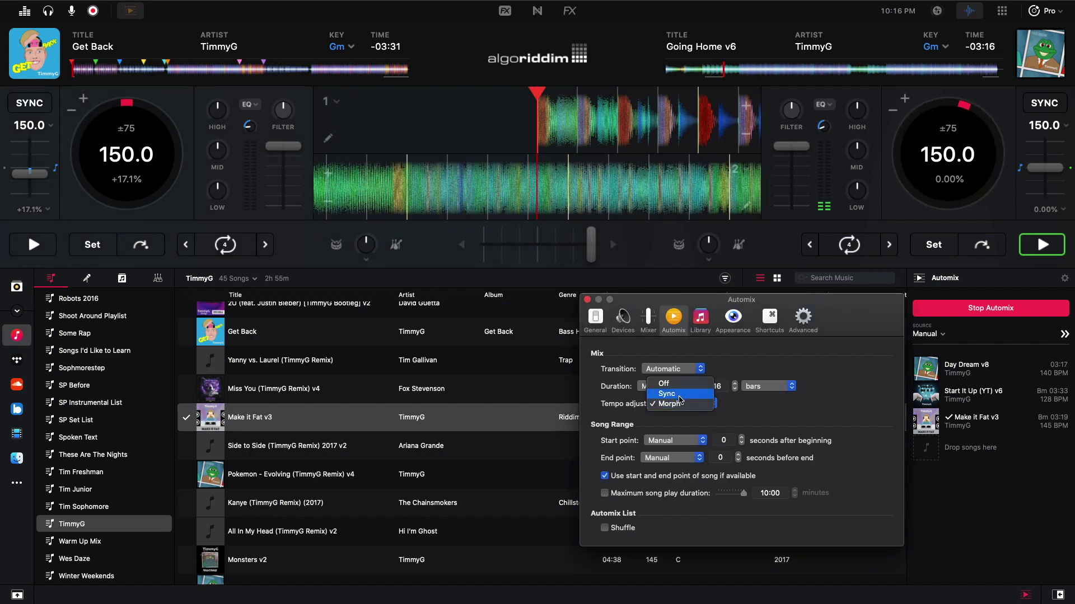
pyautogui.click(684, 395)
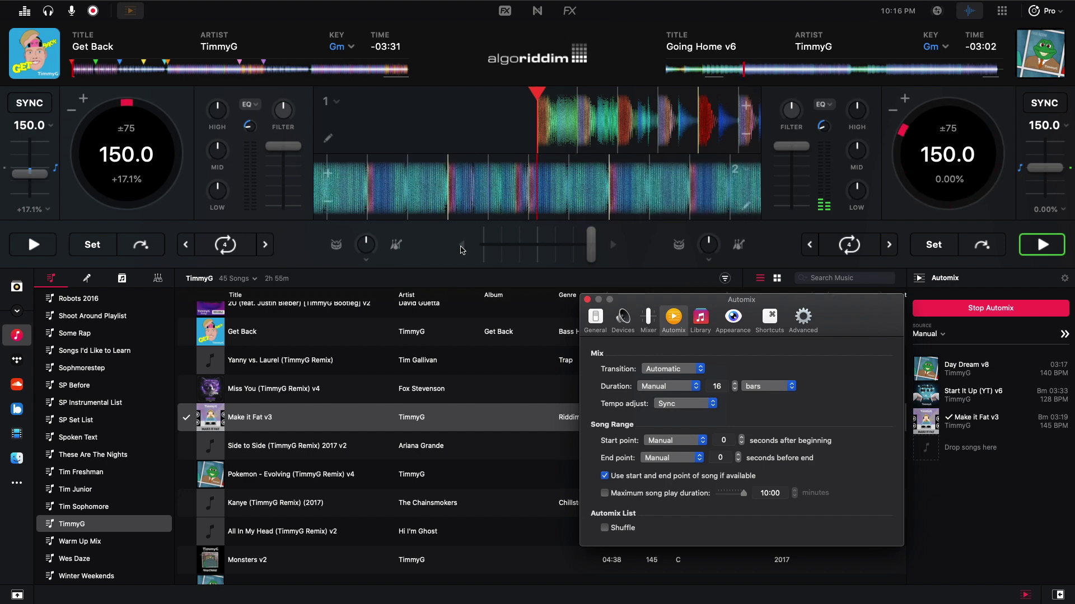
pyautogui.click(460, 250)
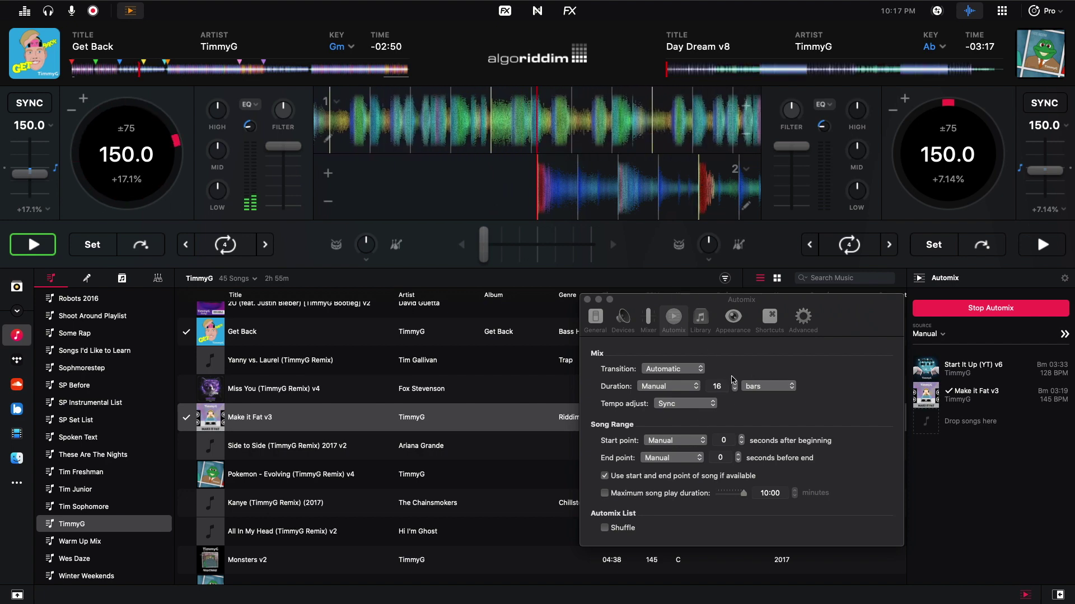
# Shorten the Automix transition duration to 2 bars
pyautogui.click(781, 358)
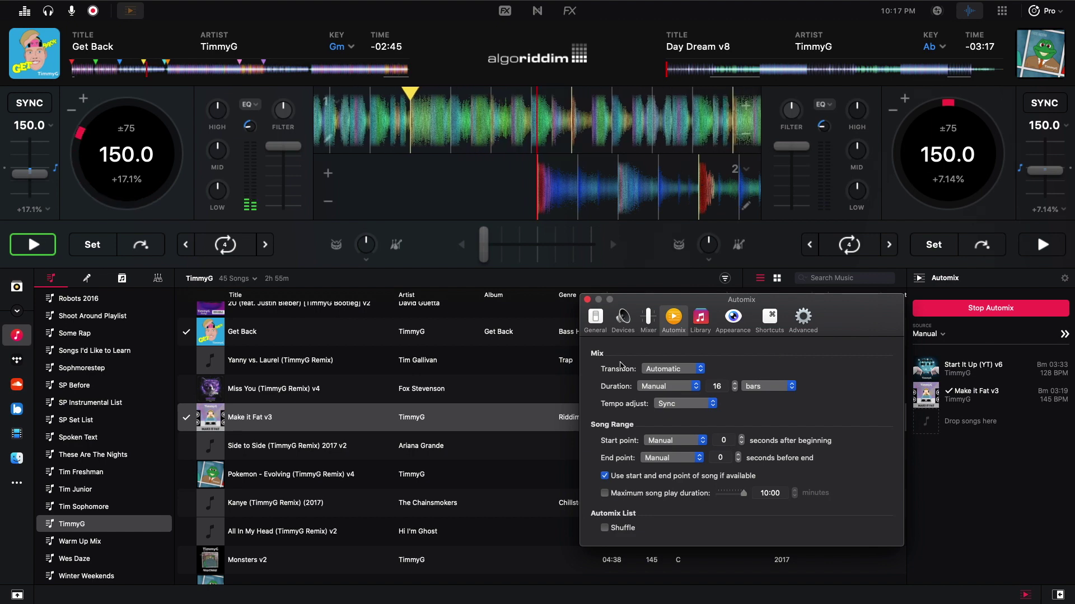
pyautogui.click(735, 390)
pyautogui.click(735, 390)
pyautogui.click(735, 390)
pyautogui.click(735, 390)
pyautogui.click(735, 390)
pyautogui.click(735, 390)
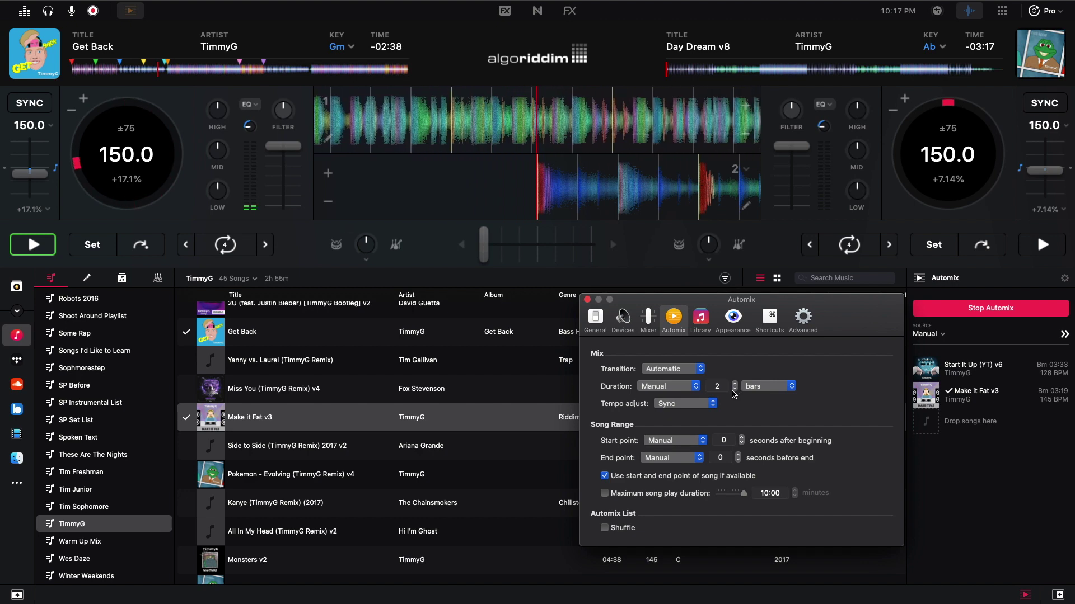
# Set Tempo adjust back to Morph, then turn it Off
pyautogui.click(698, 403)
pyautogui.click(689, 414)
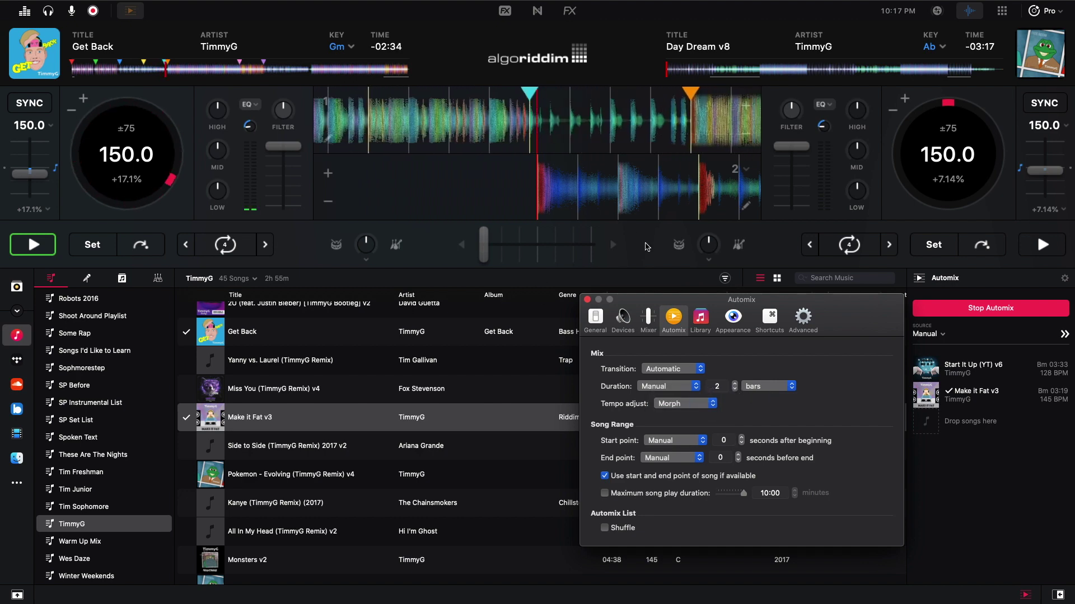
pyautogui.click(614, 249)
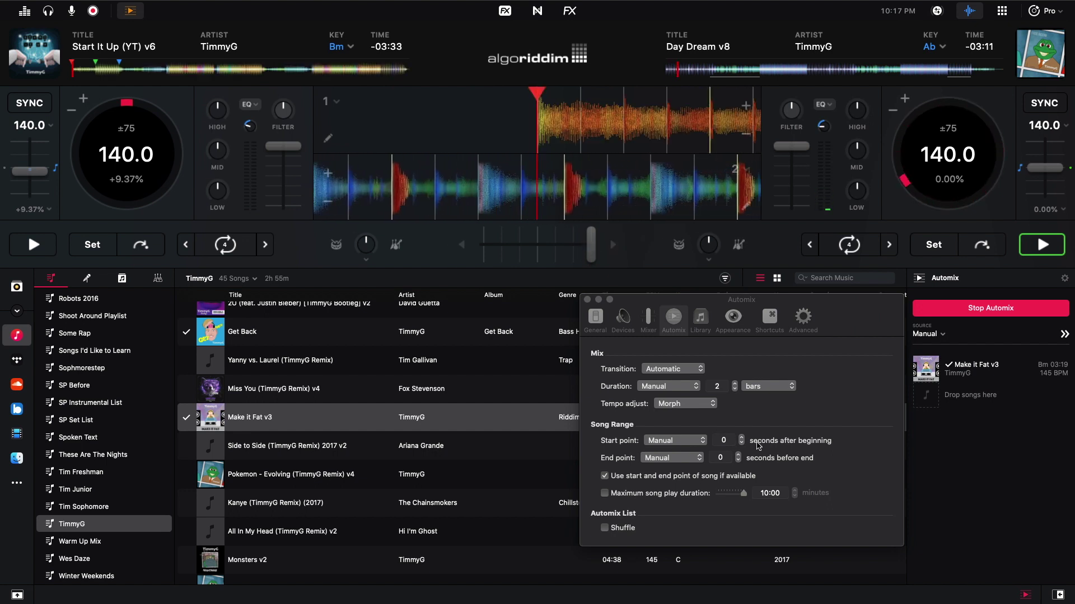
pyautogui.click(678, 404)
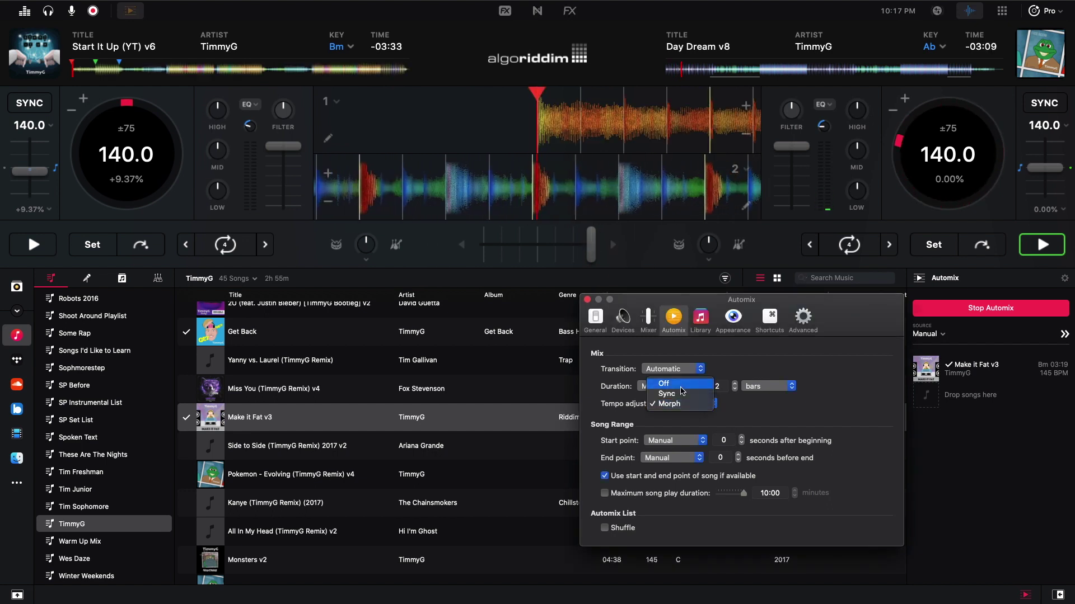
pyautogui.click(681, 385)
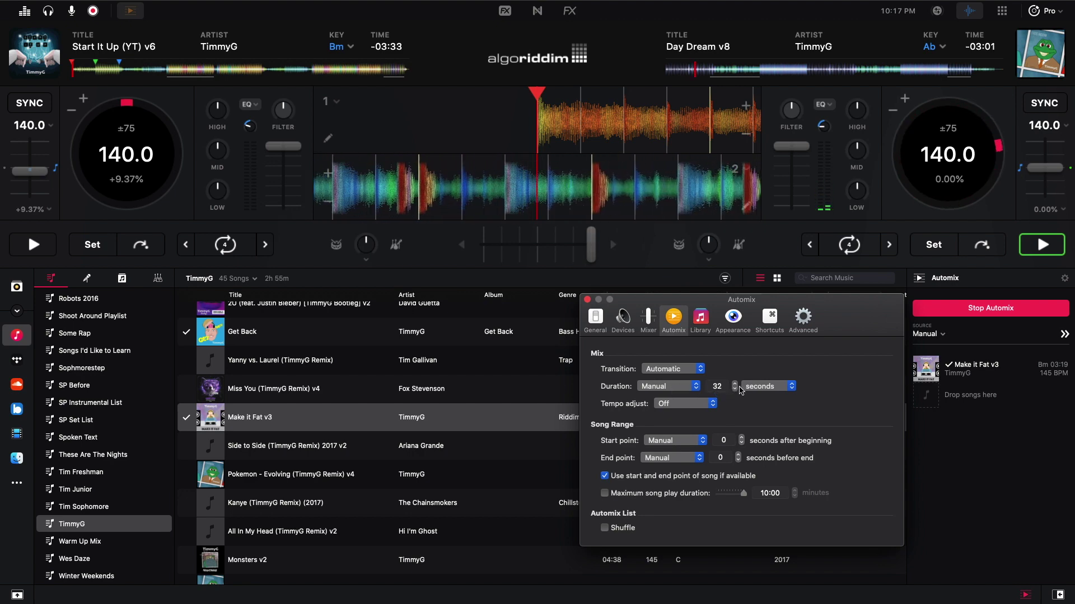
# Measure the transition duration in bars and raise it to 8 bars
pyautogui.click(772, 389)
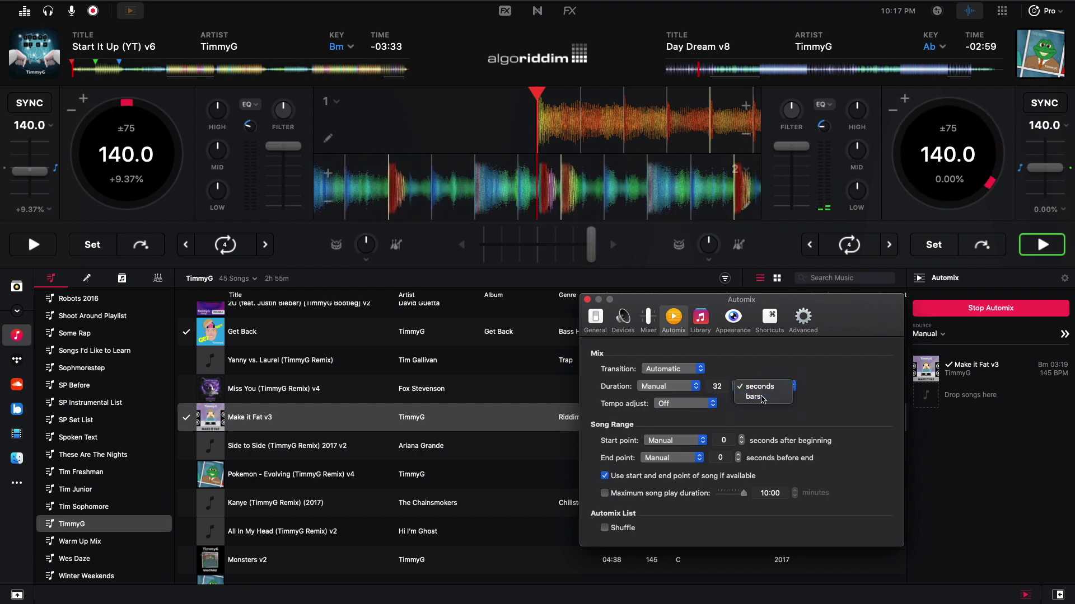
pyautogui.click(761, 399)
pyautogui.click(734, 384)
pyautogui.click(735, 384)
pyautogui.click(734, 384)
pyautogui.click(734, 384)
pyautogui.click(735, 384)
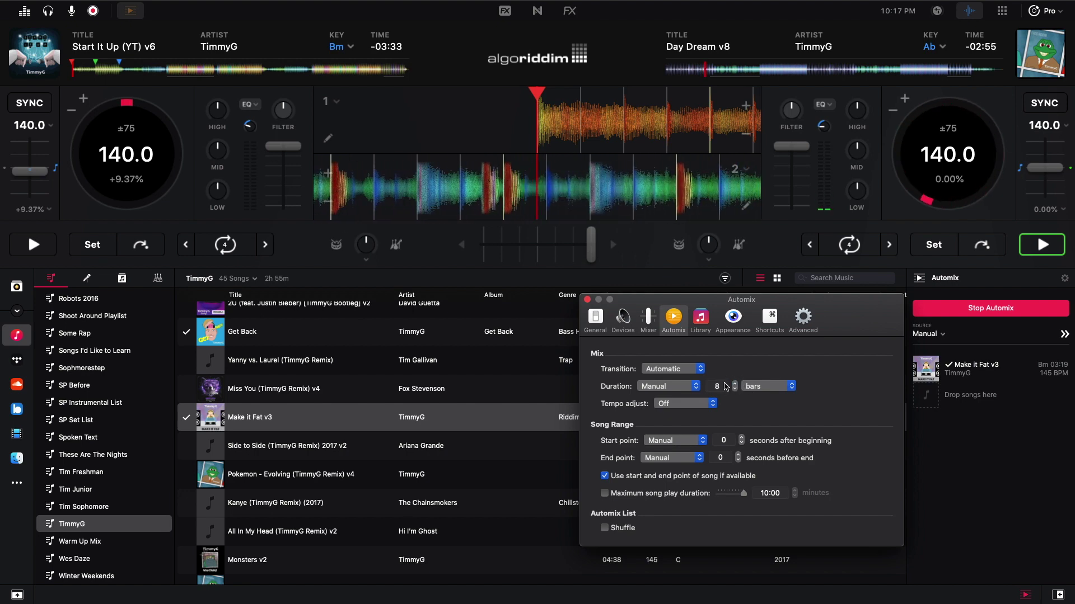
pyautogui.click(462, 249)
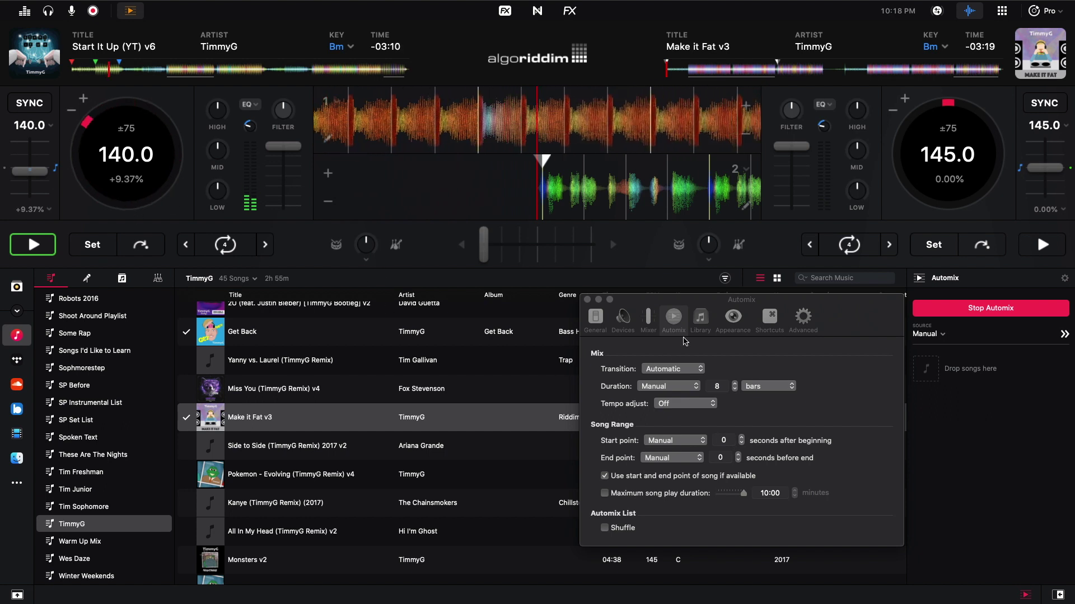
# Switch the transition duration unit to seconds and set it to 13 seconds
pyautogui.click(686, 403)
pyautogui.click(685, 404)
pyautogui.click(763, 386)
pyautogui.click(760, 376)
pyautogui.click(734, 390)
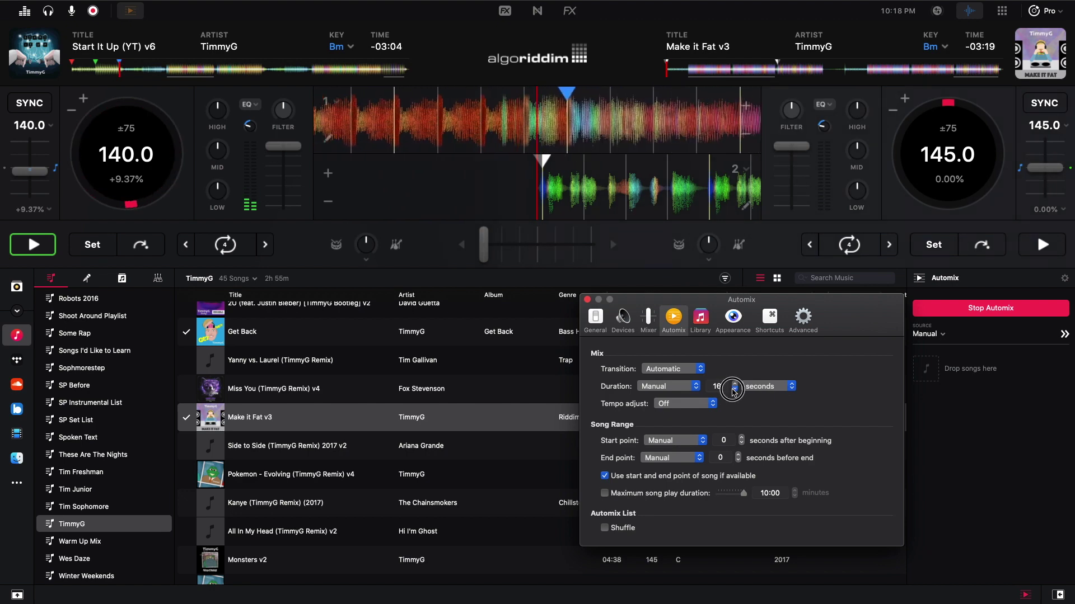
pyautogui.click(733, 390)
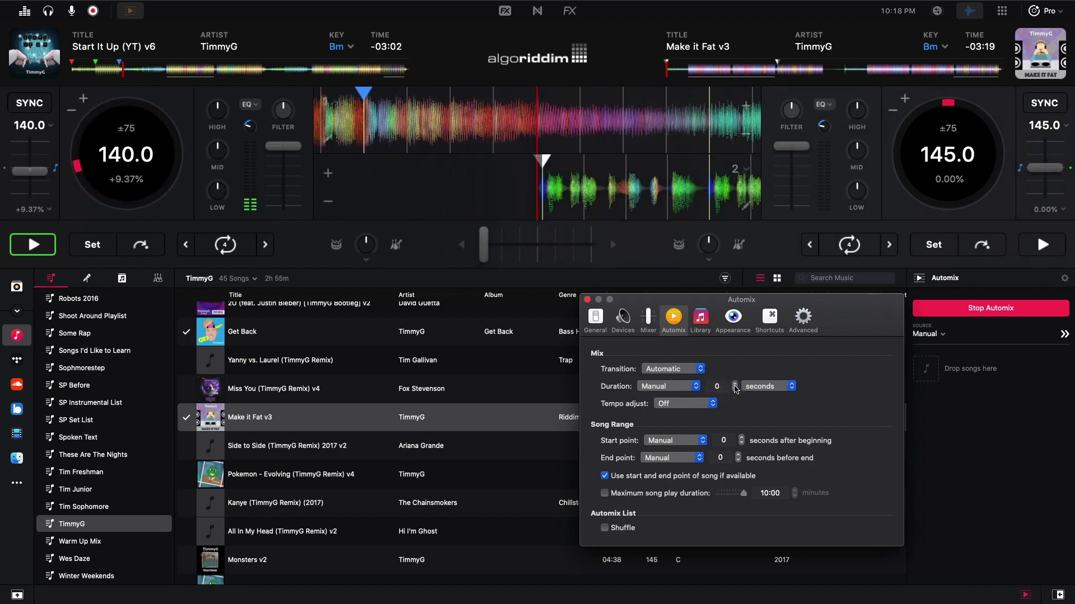
pyautogui.click(735, 384)
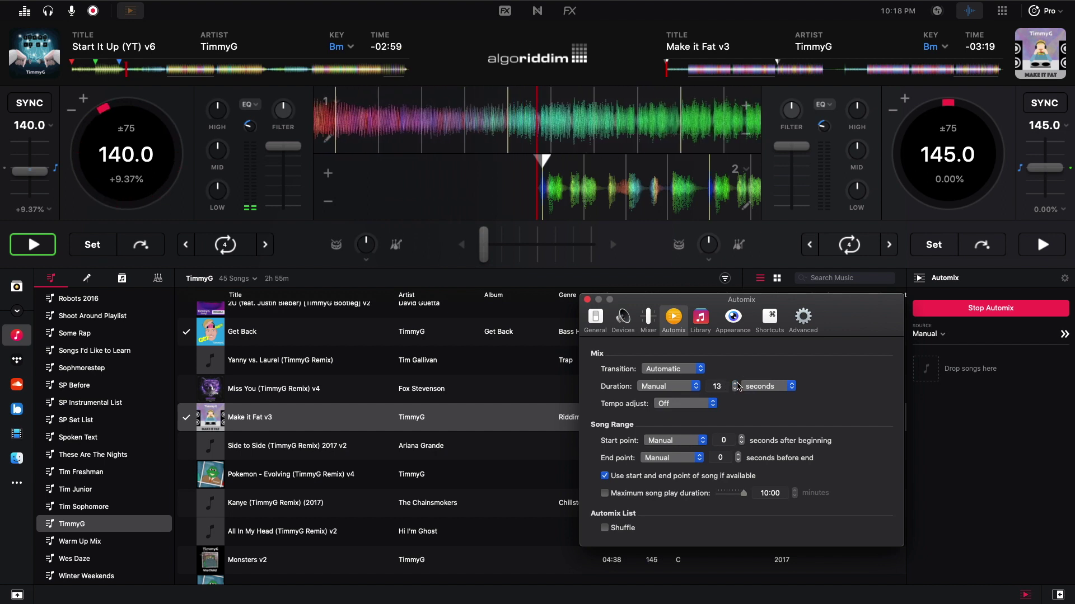
pyautogui.click(643, 251)
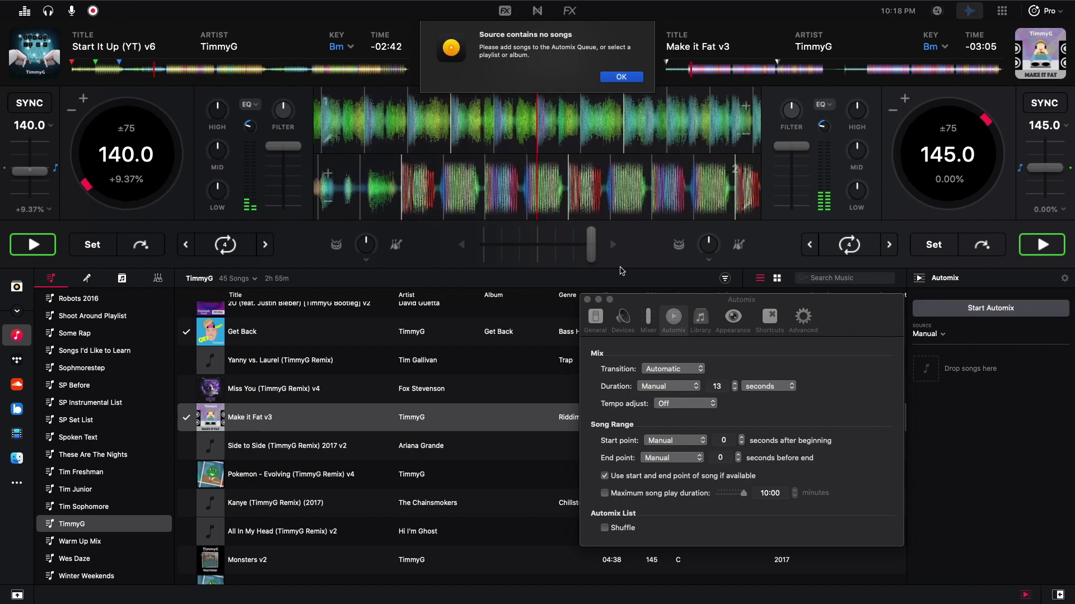
# Dismiss the empty-queue alert, pause Start It Up (YT) v6, and close the Automix preferences
pyautogui.click(624, 79)
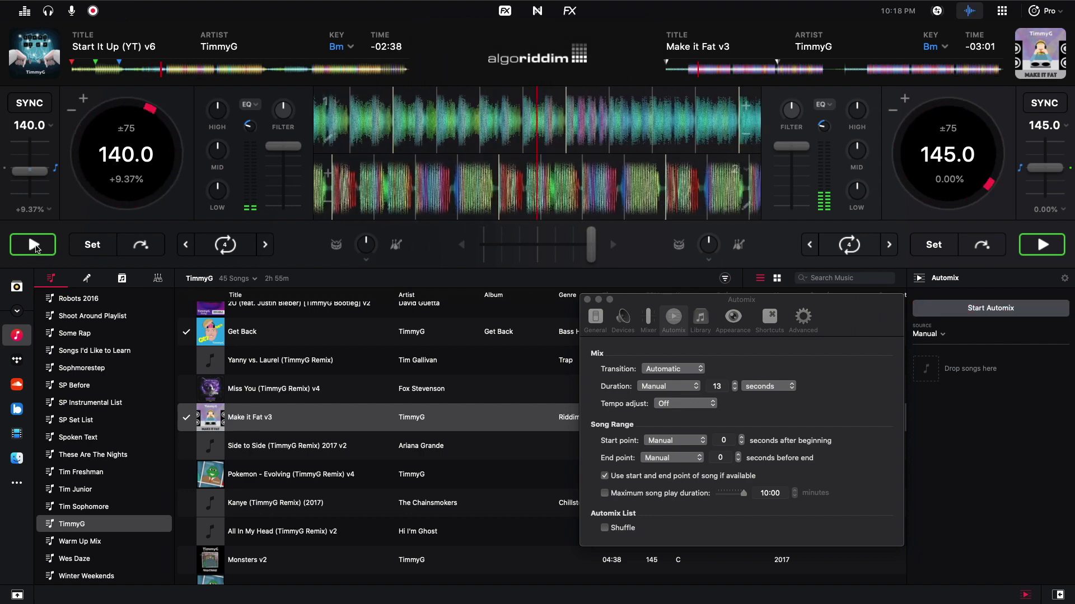
pyautogui.click(34, 247)
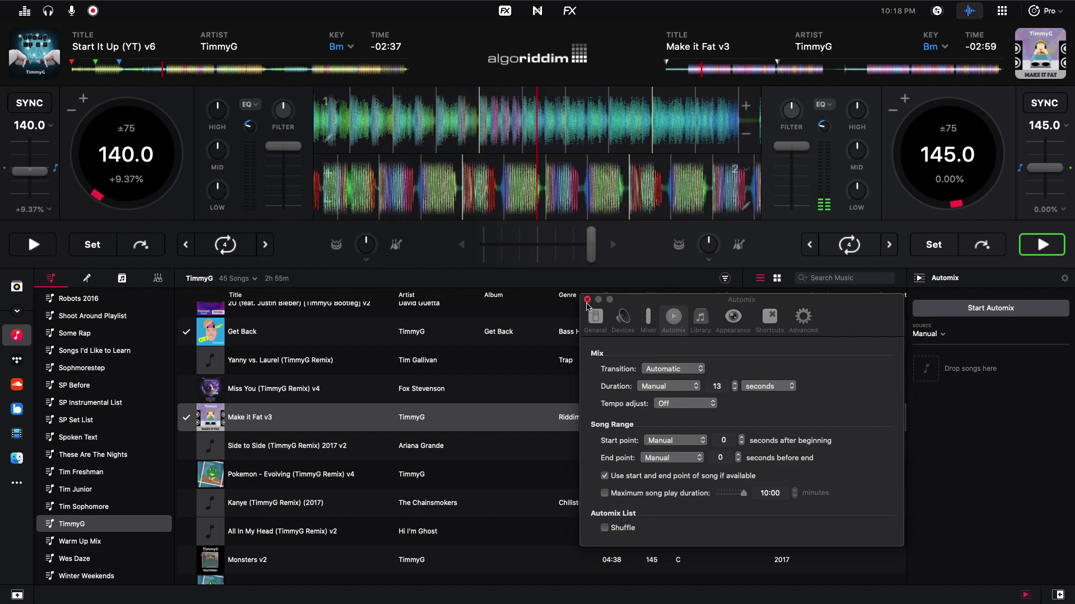
pyautogui.click(587, 300)
pyautogui.click(1058, 252)
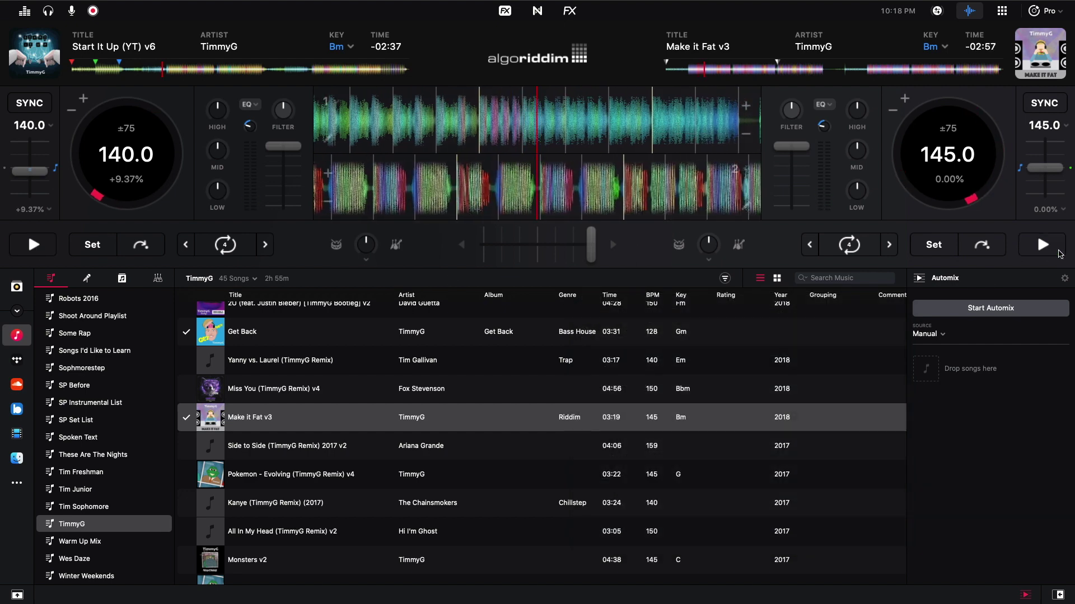